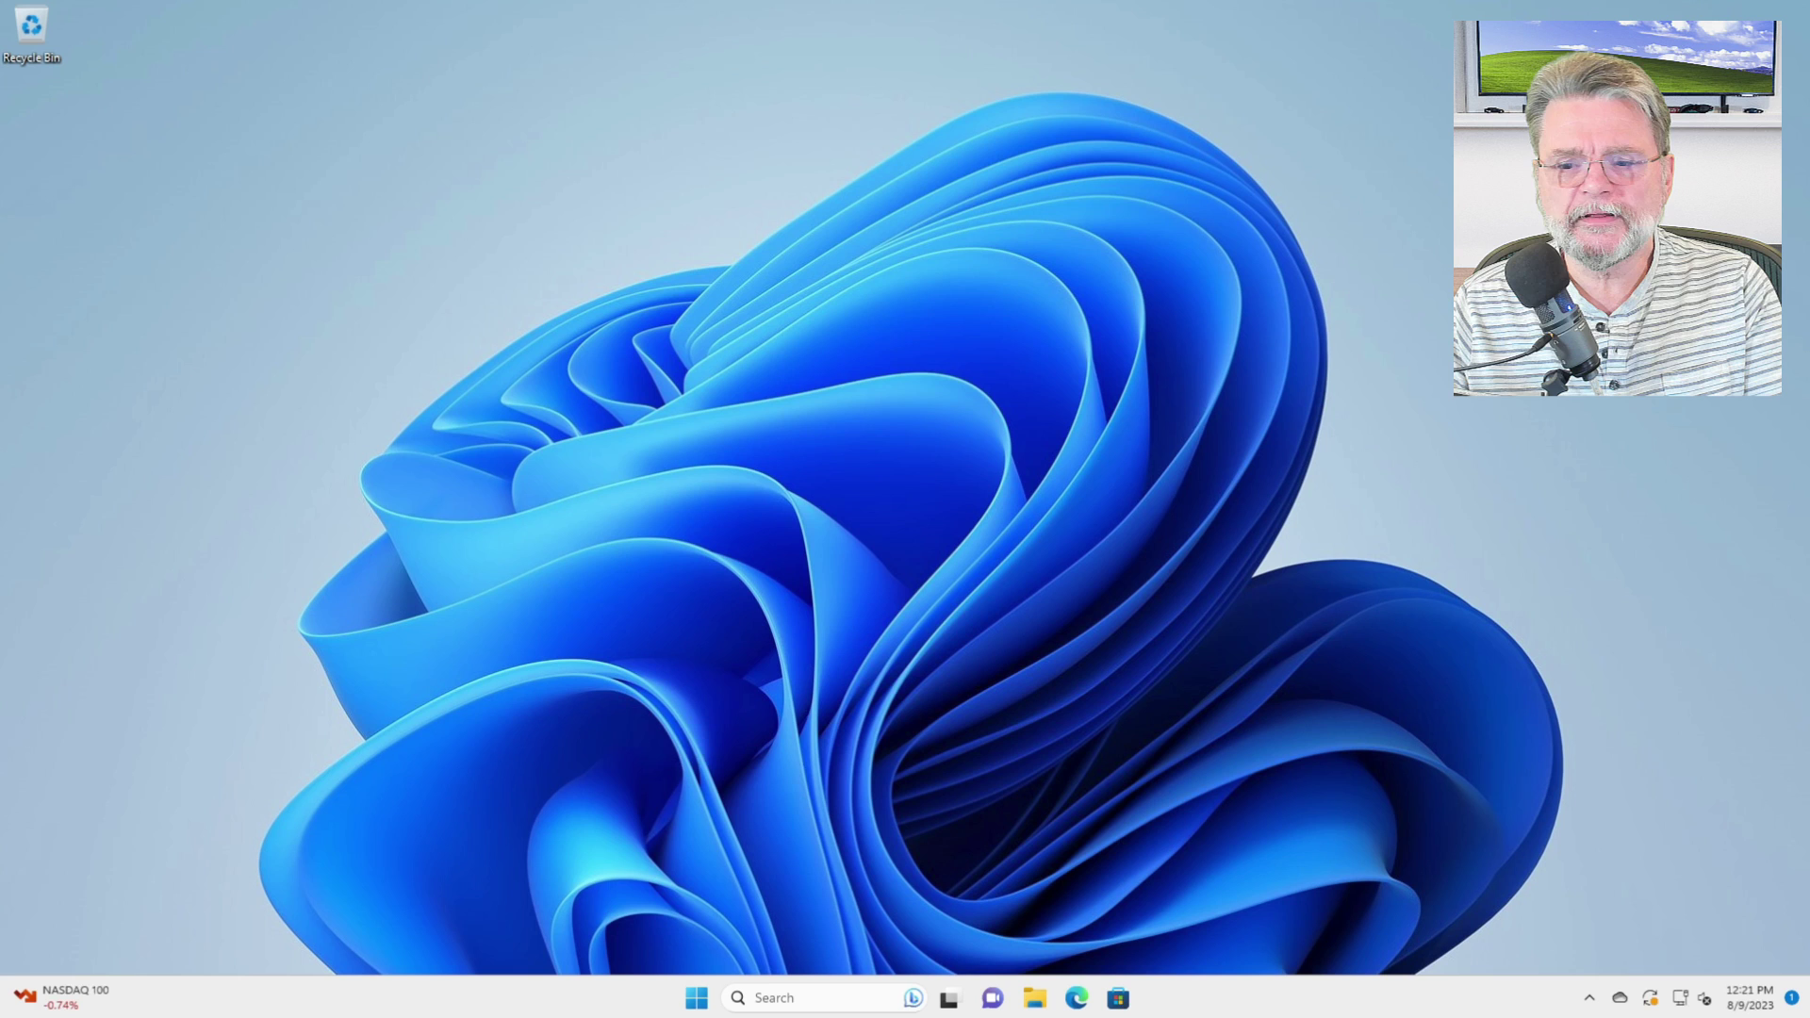
Open Windows Settings to the Apps > Installed apps list.
right_click(699, 999)
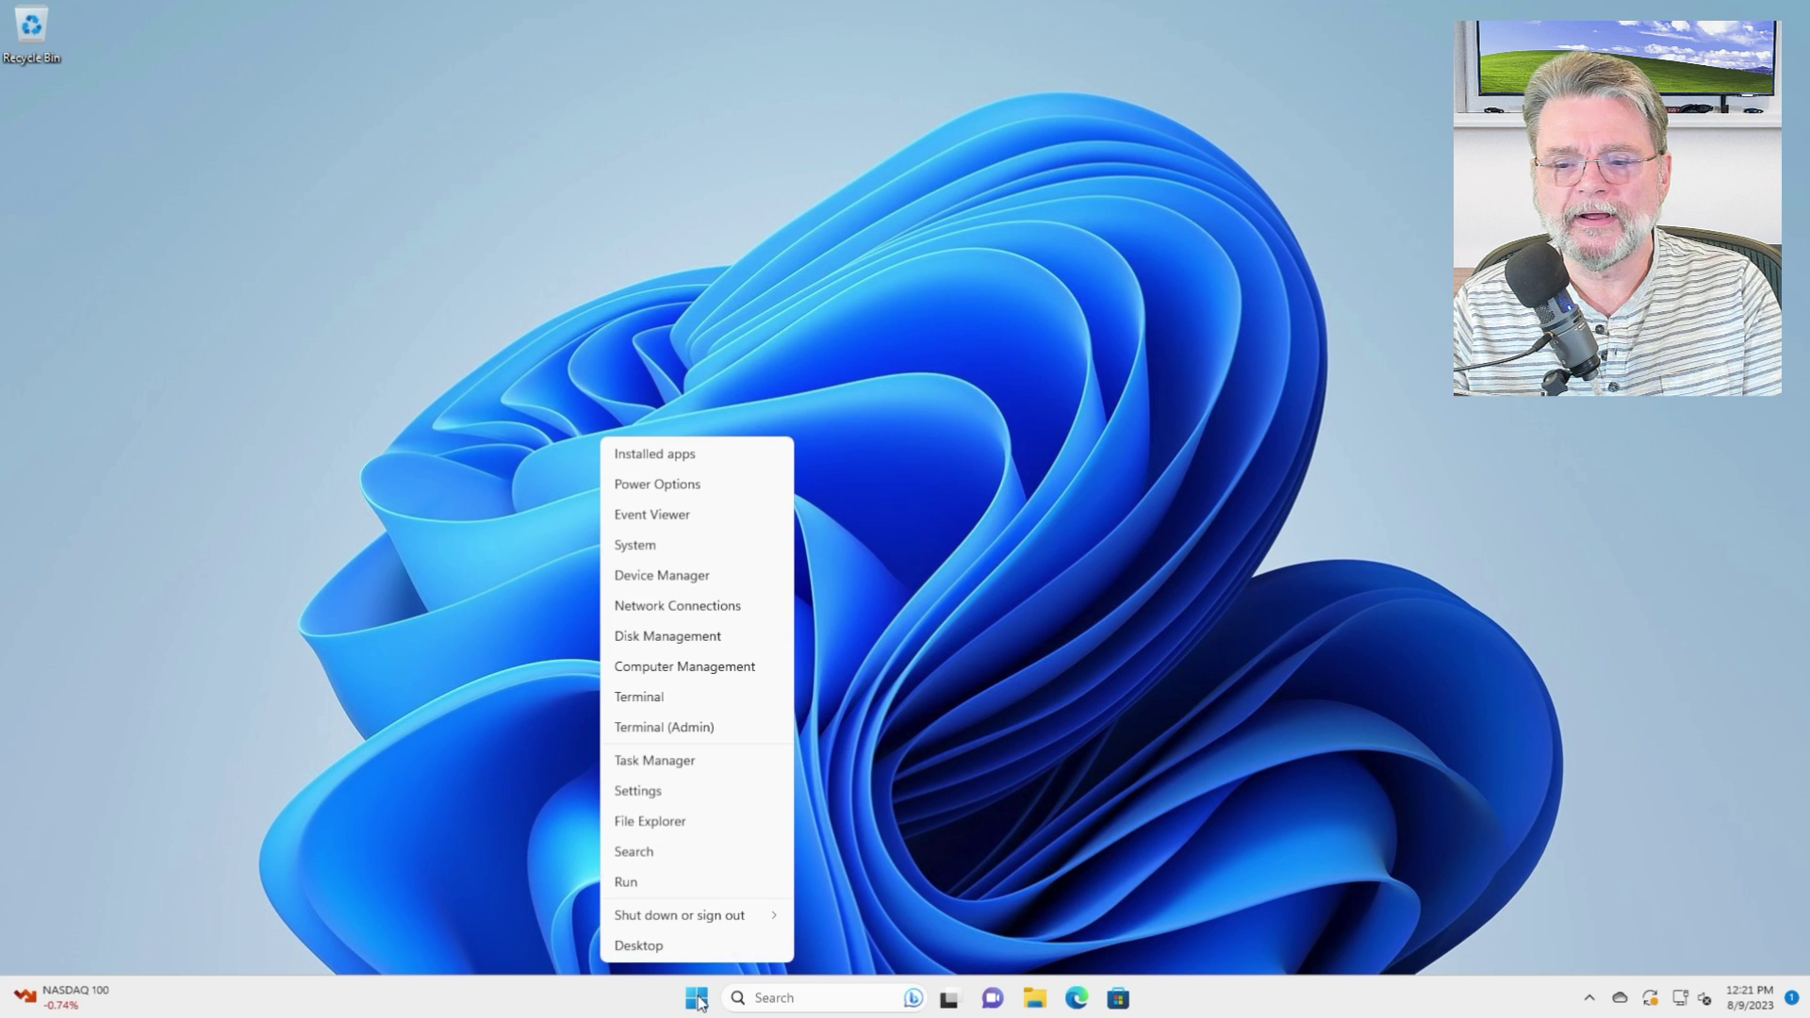
click(664, 790)
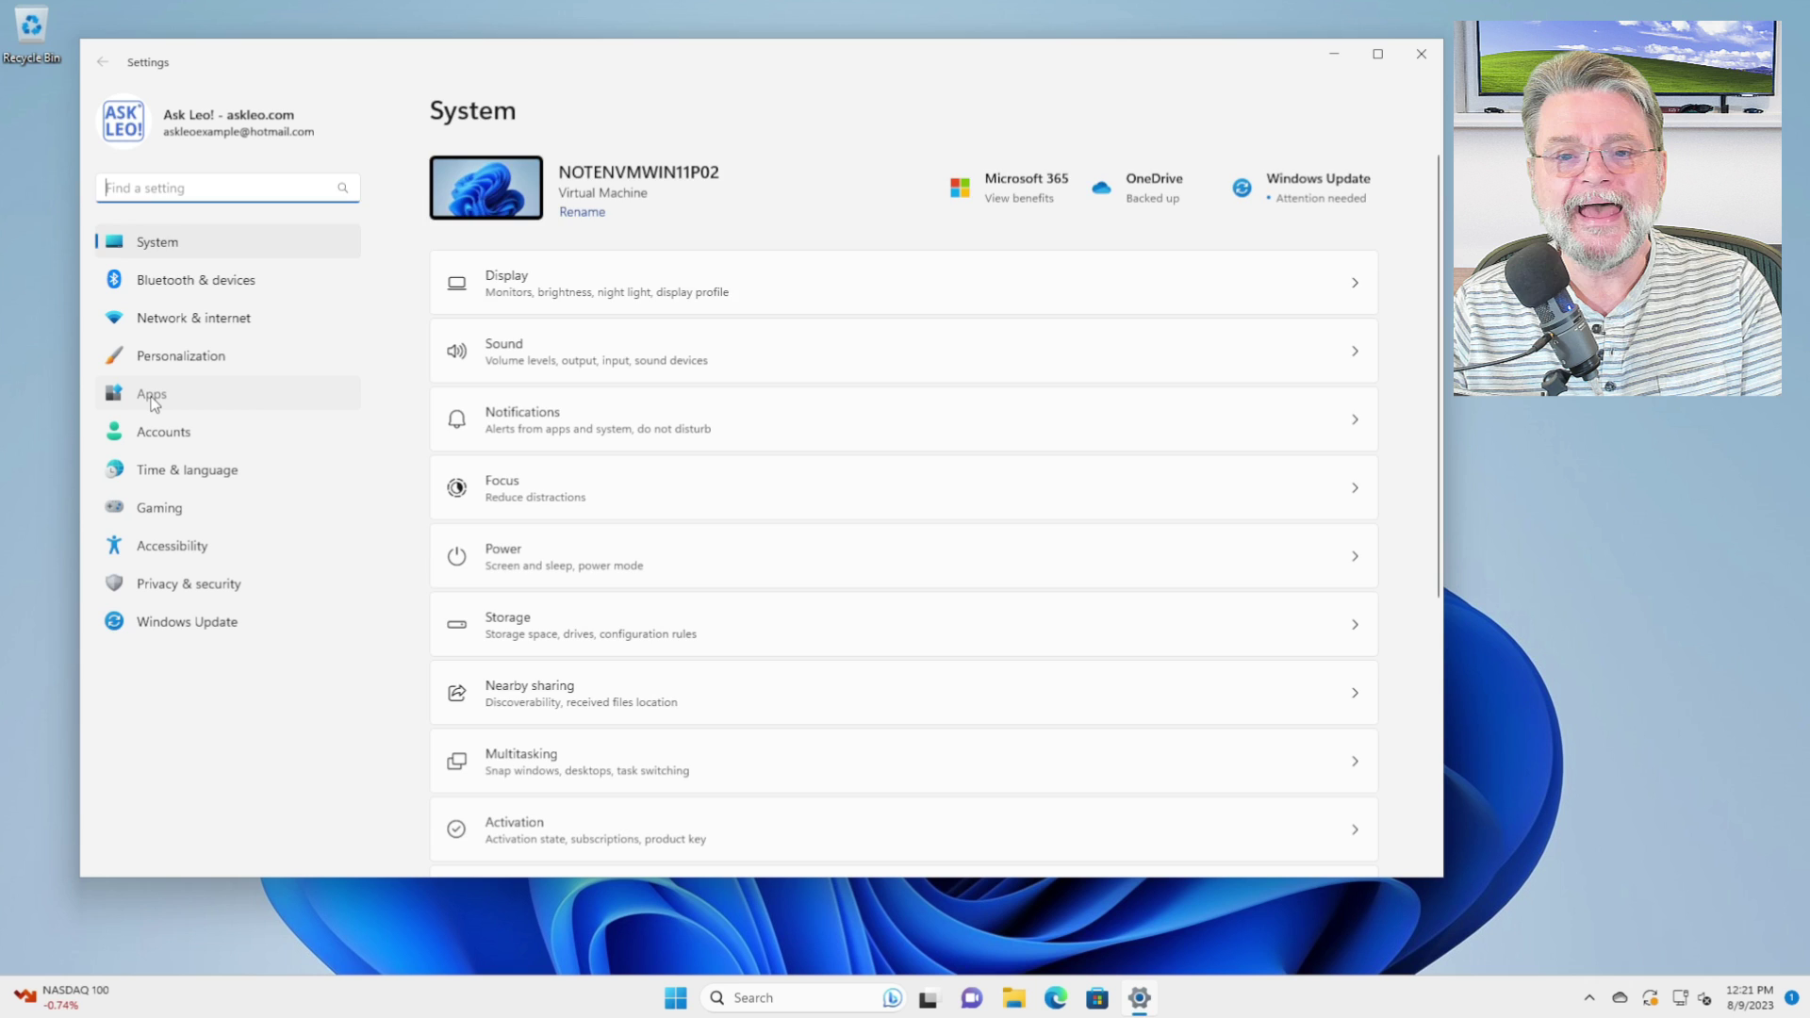
click(149, 394)
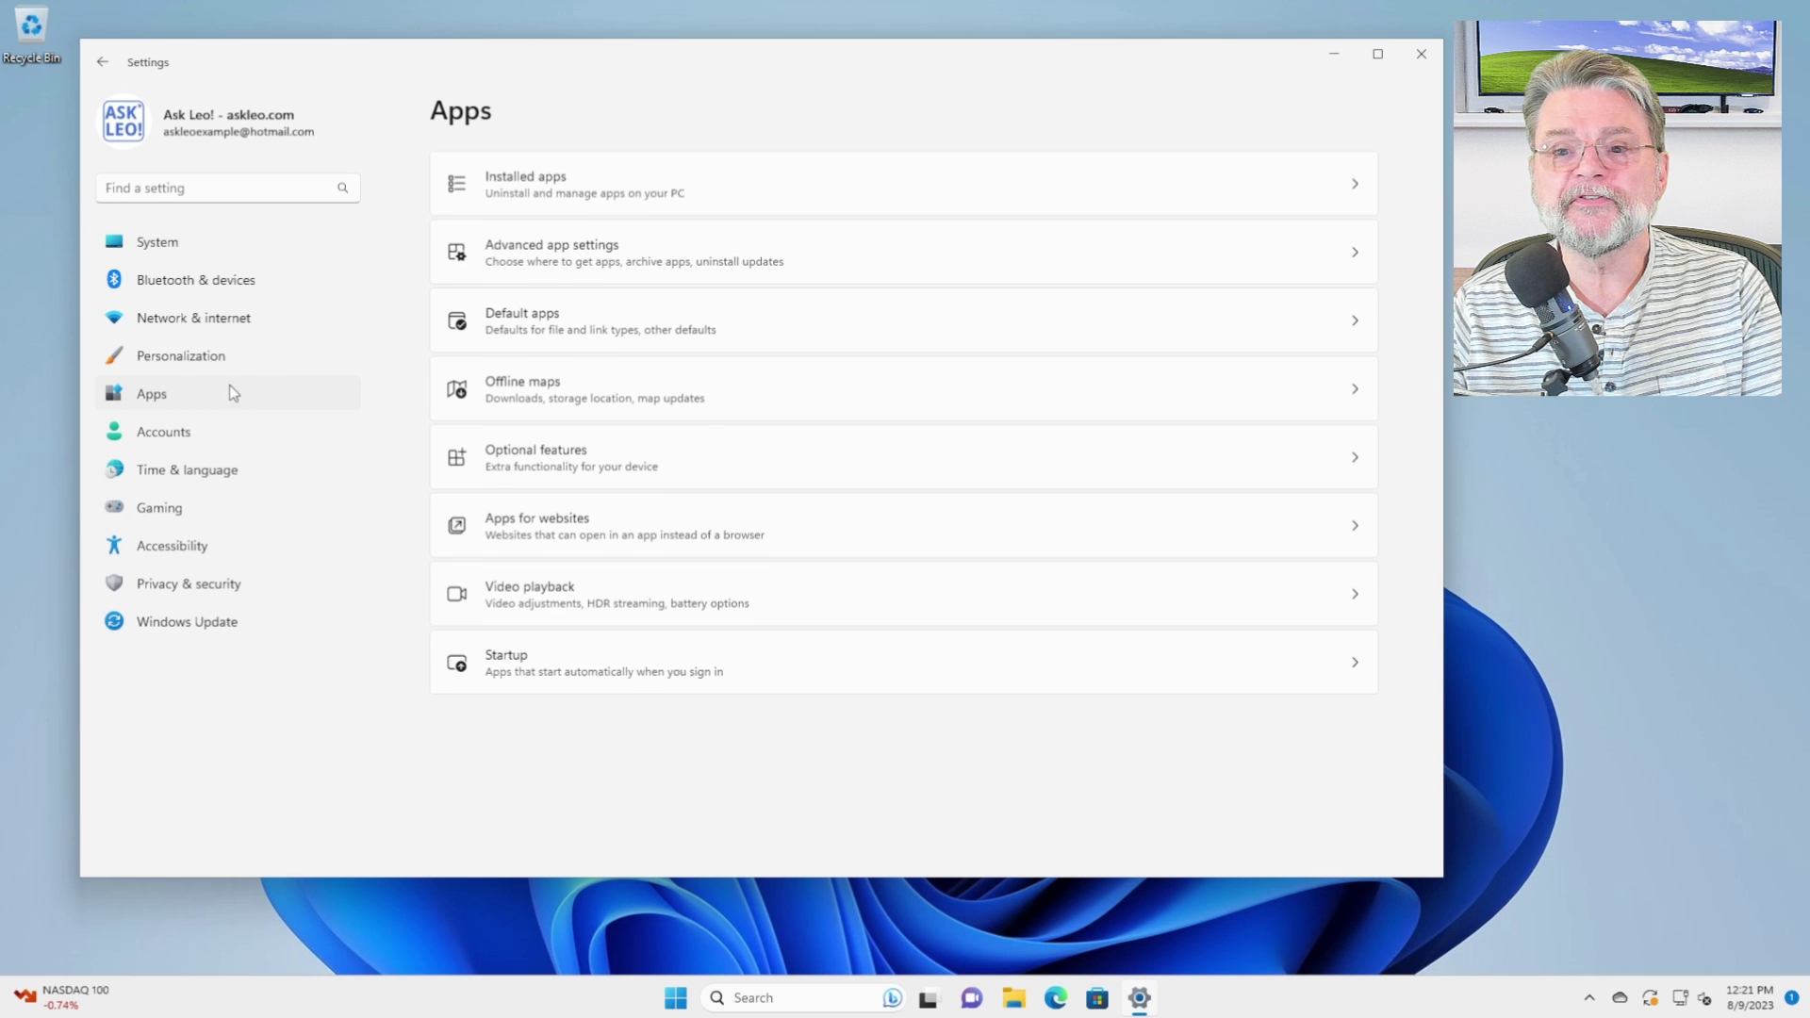
click(596, 175)
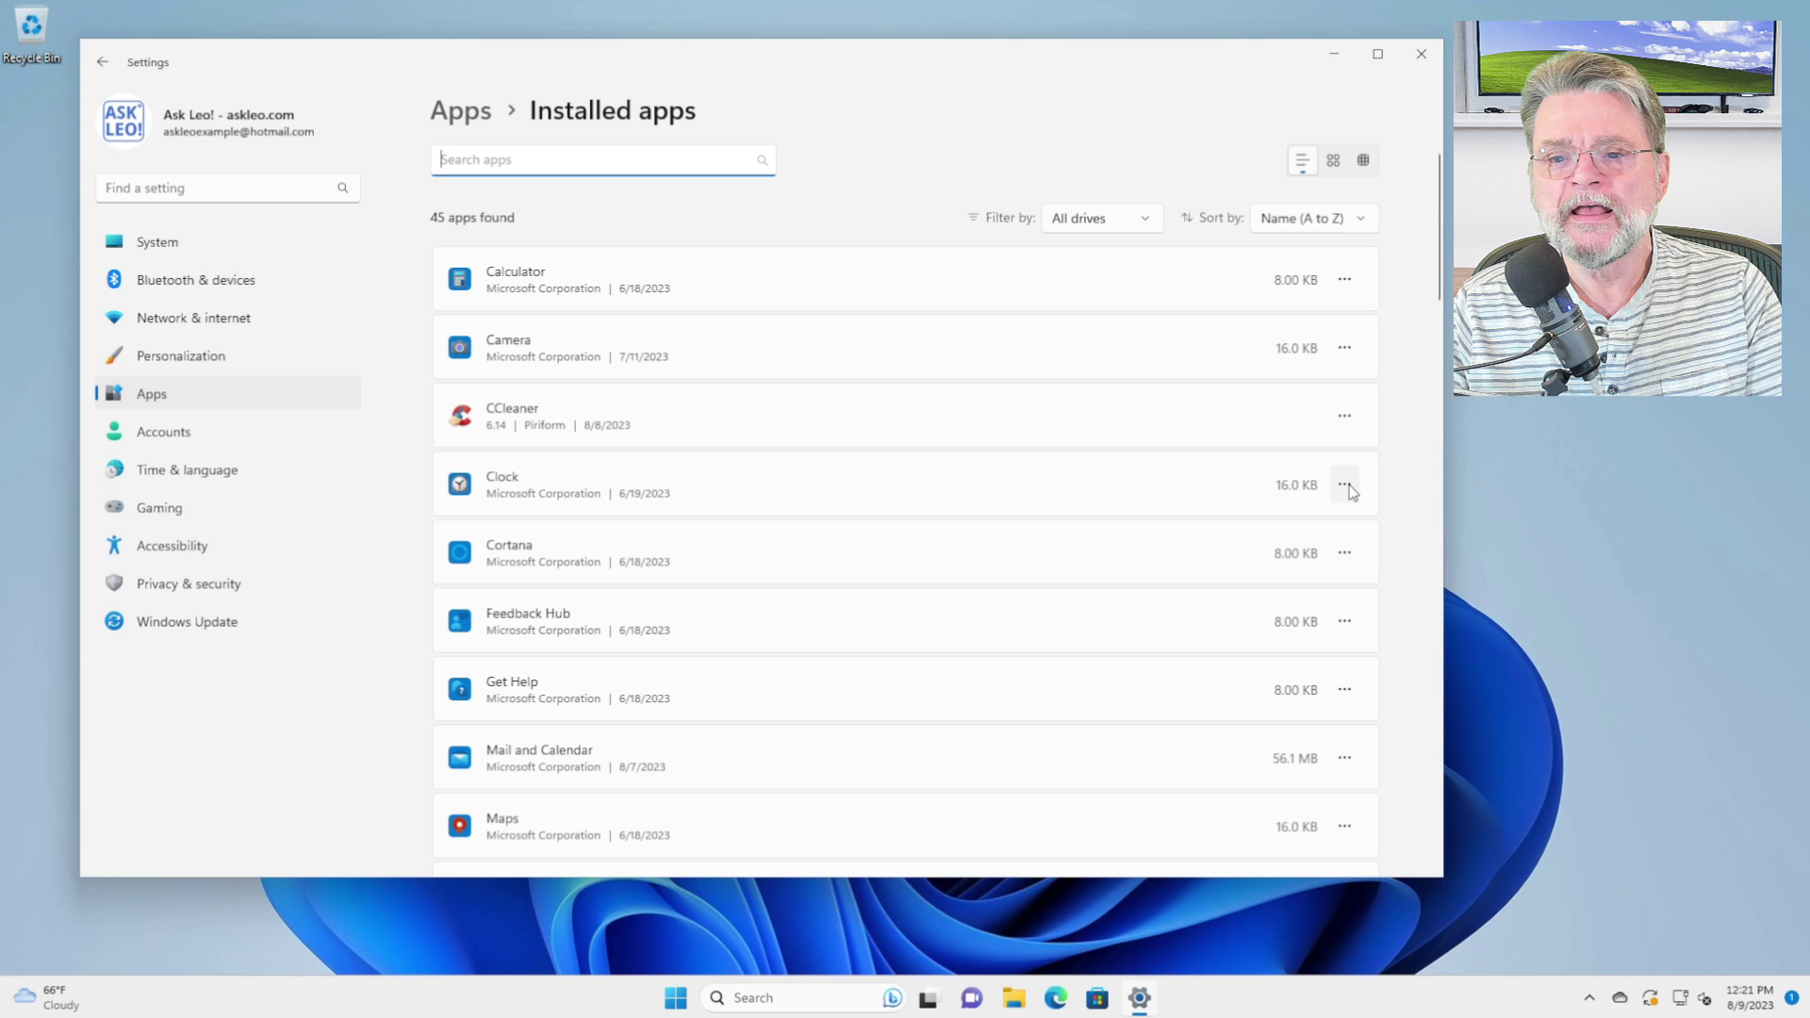
Bring up the actions menu for the Calculator app.
click(1348, 552)
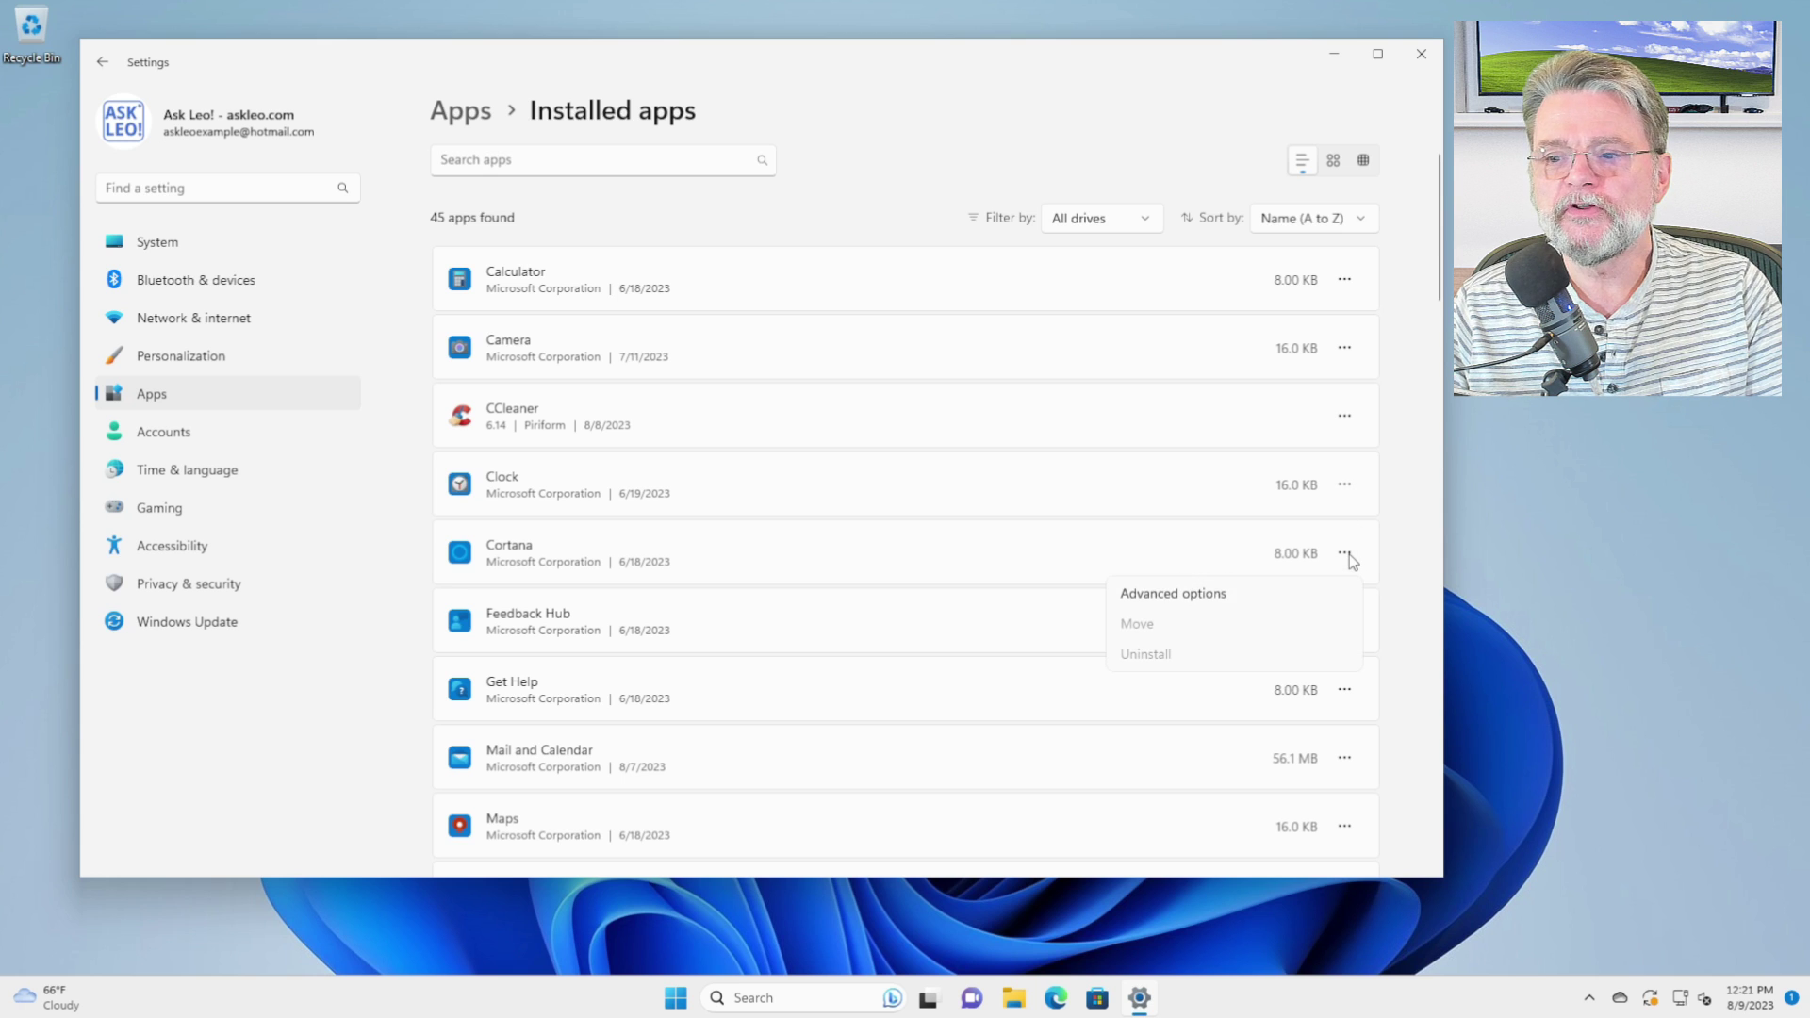
click(1365, 375)
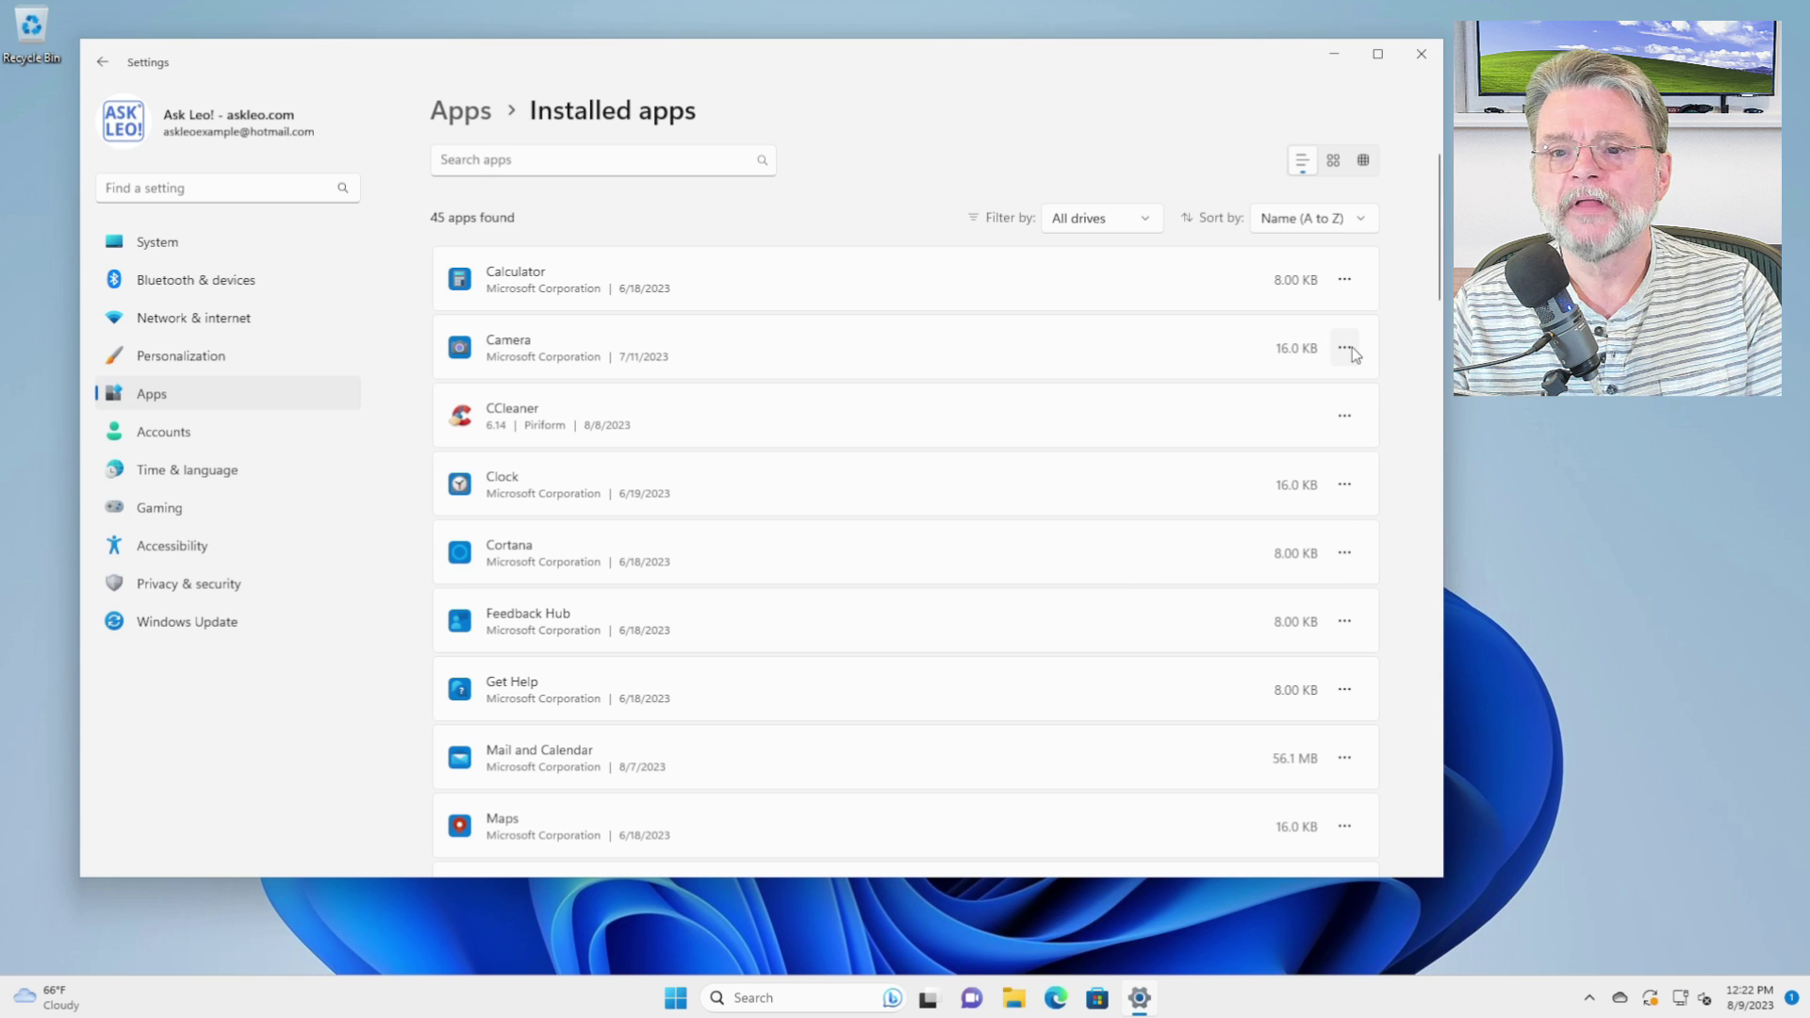
click(1352, 347)
click(1354, 347)
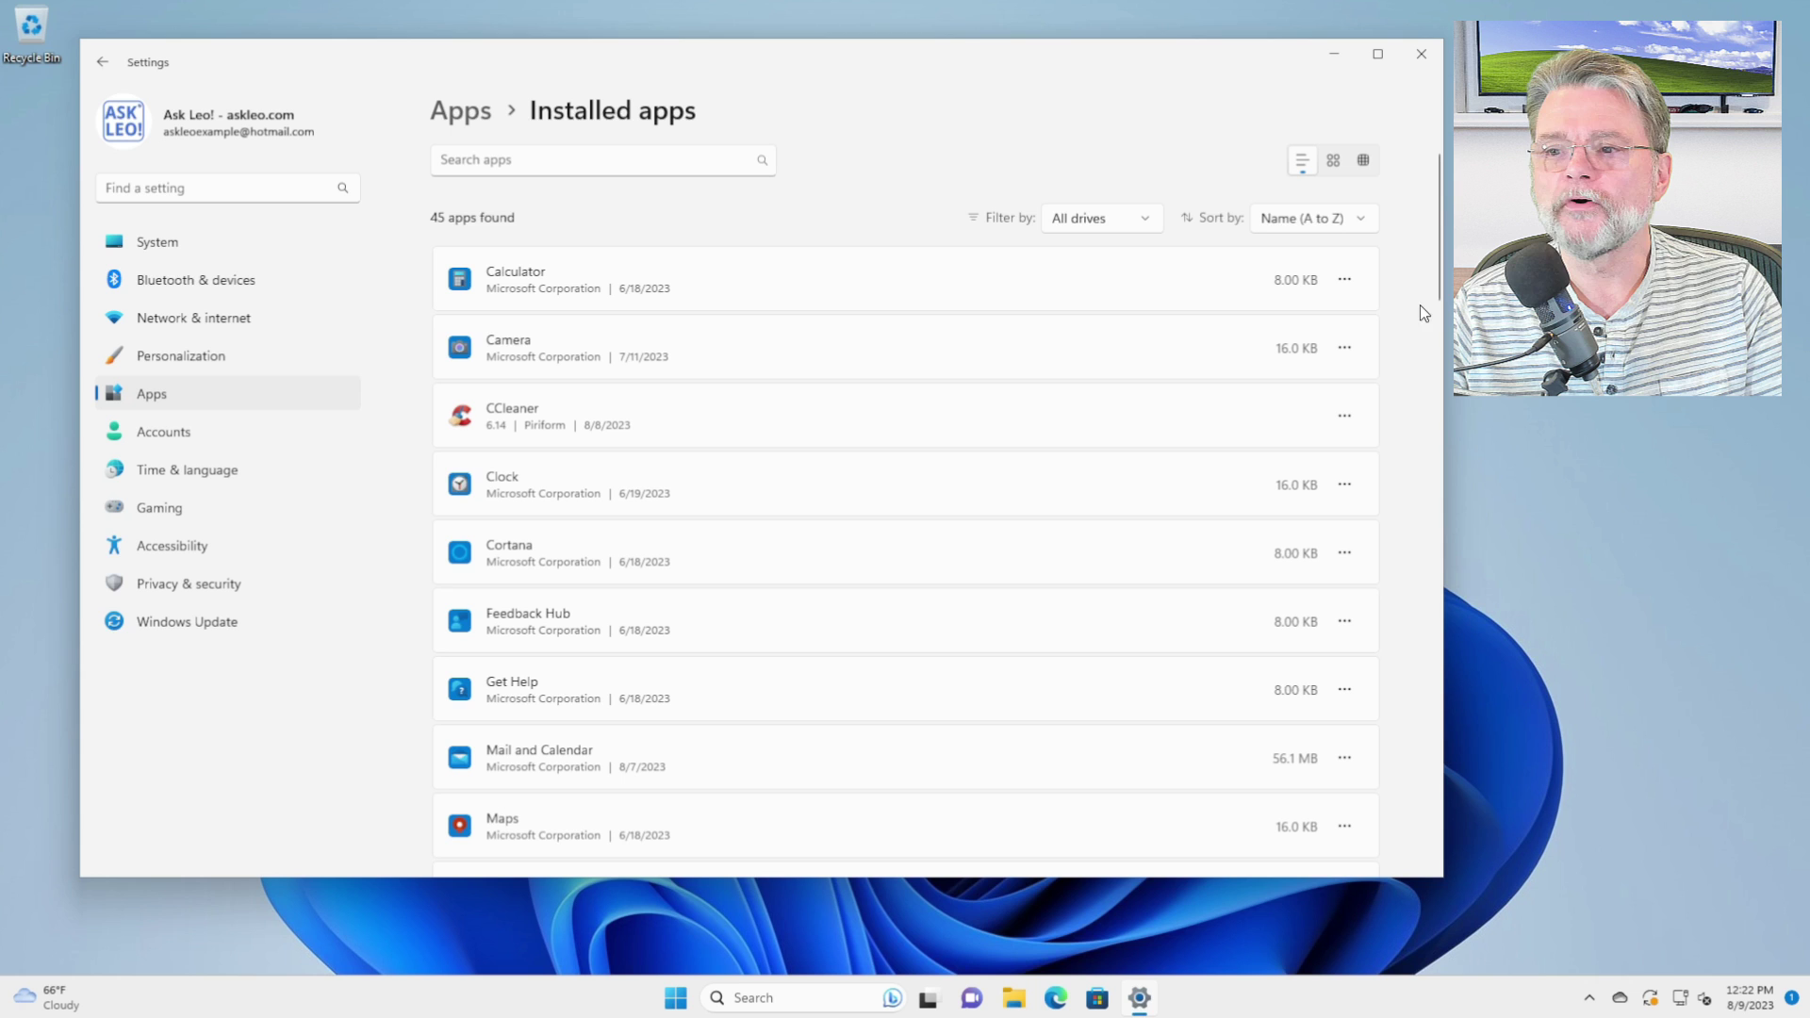
click(1348, 281)
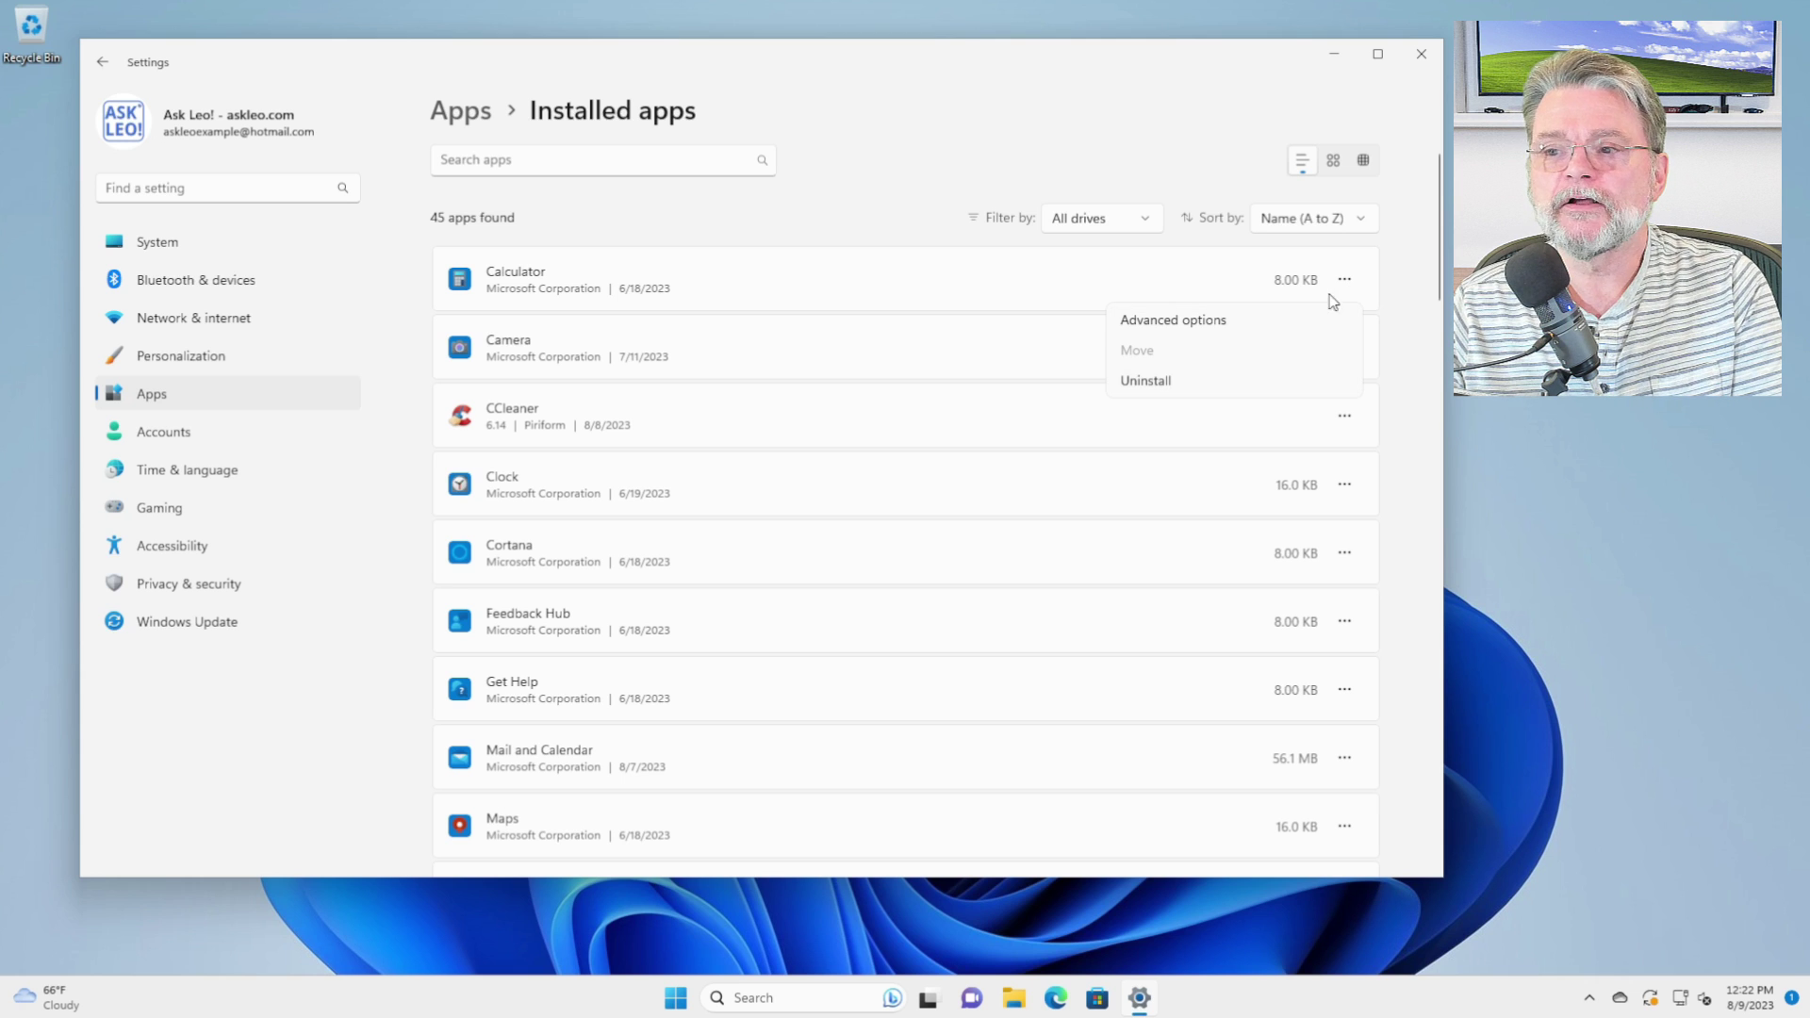
Uninstall Calculator and confirm, leaving 44 installed apps.
click(1156, 382)
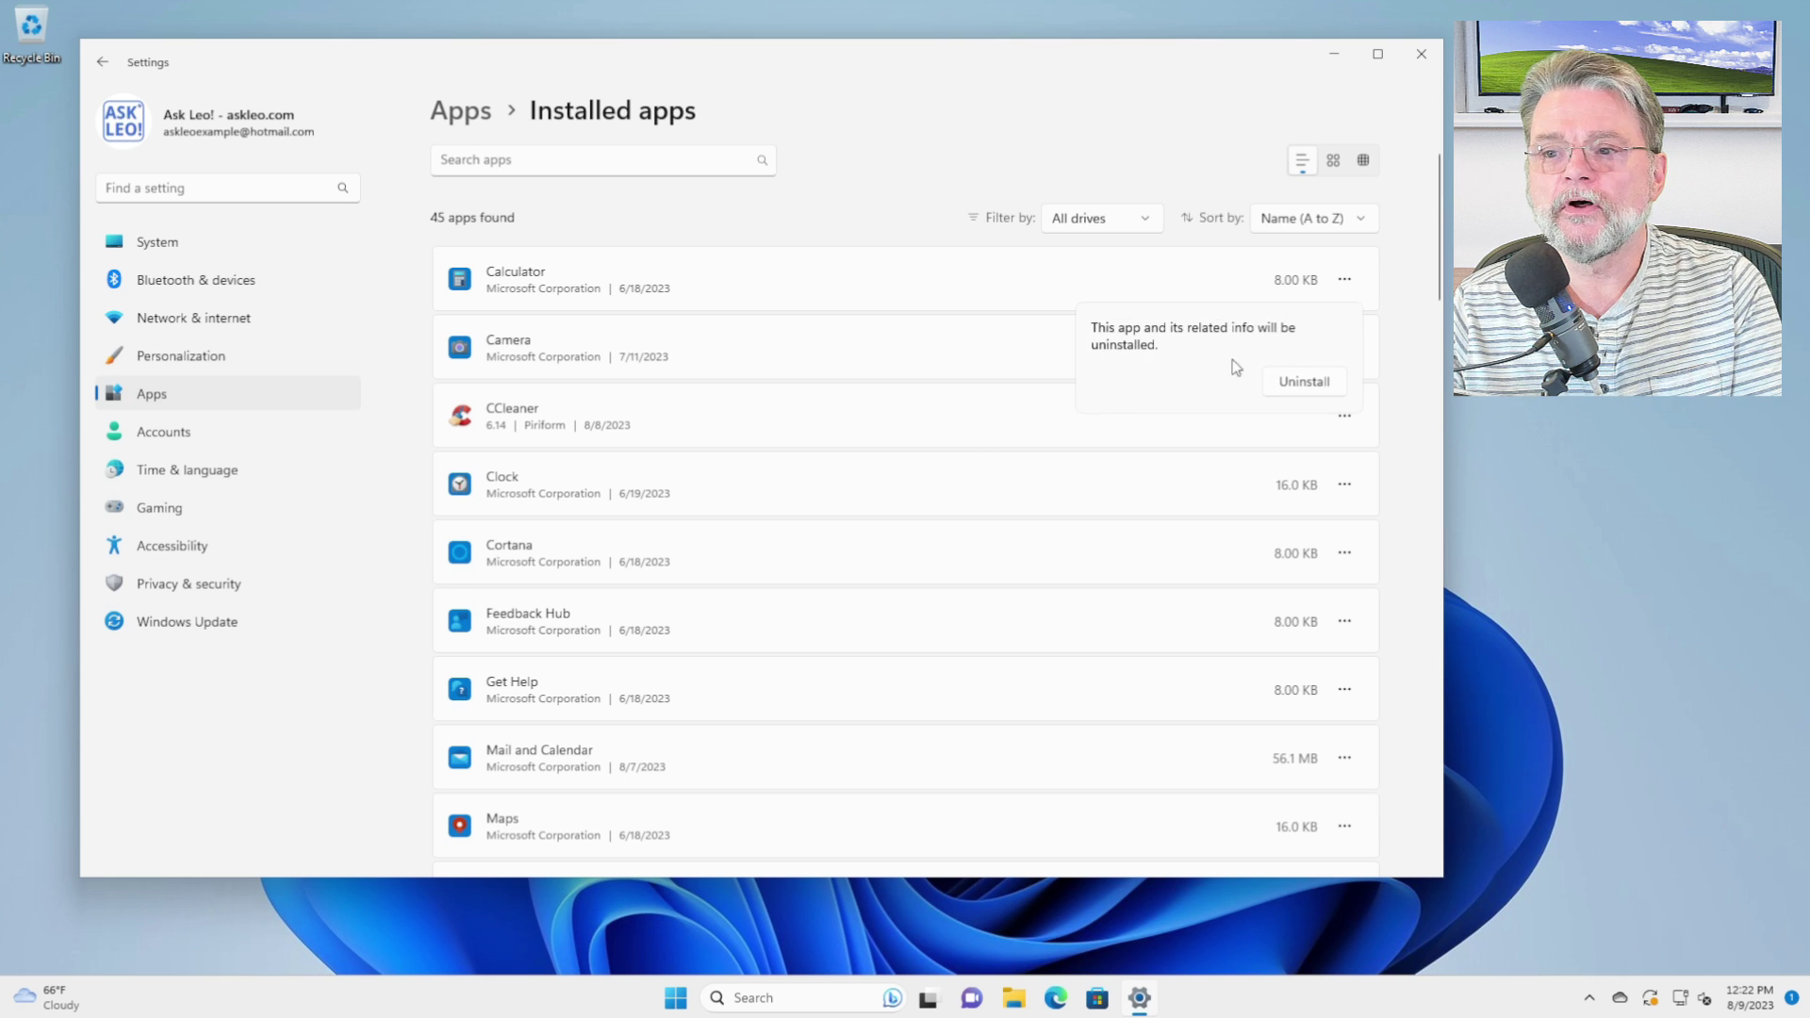
click(1324, 385)
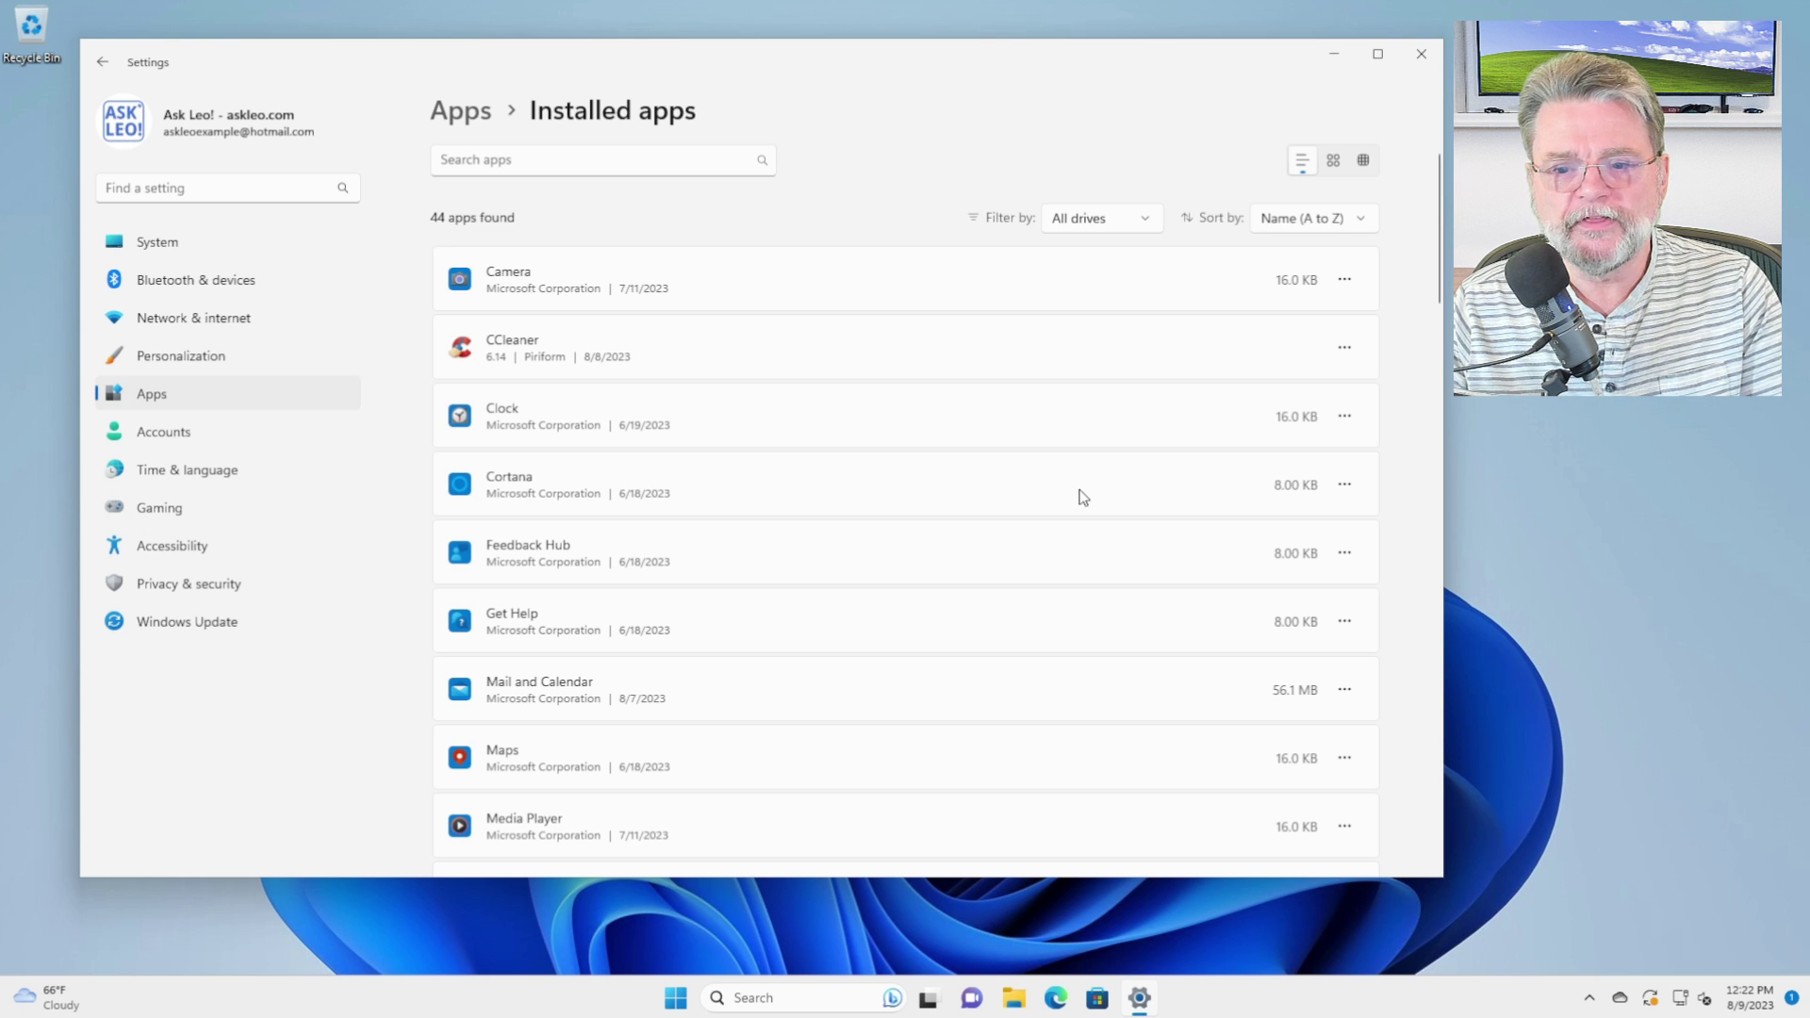
Find Microsoft Teams in the Installed apps list and uninstall it.
scroll(1004, 492, down, 10)
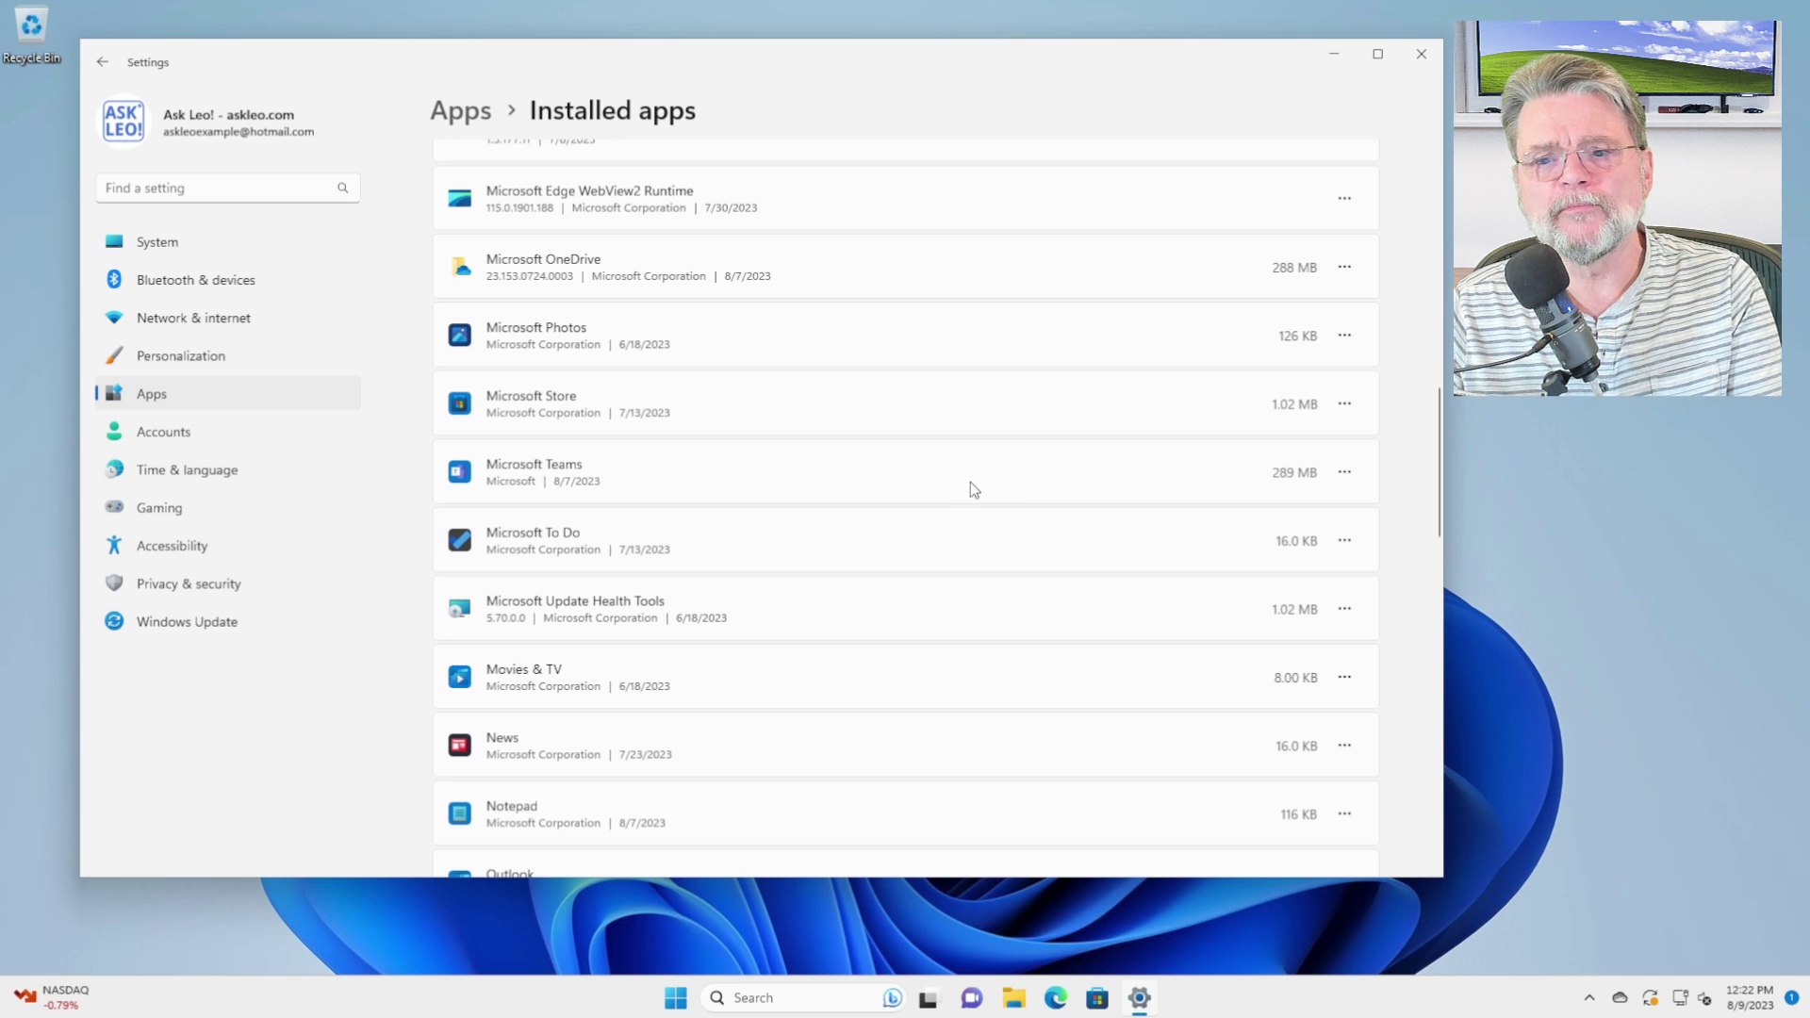
click(1345, 472)
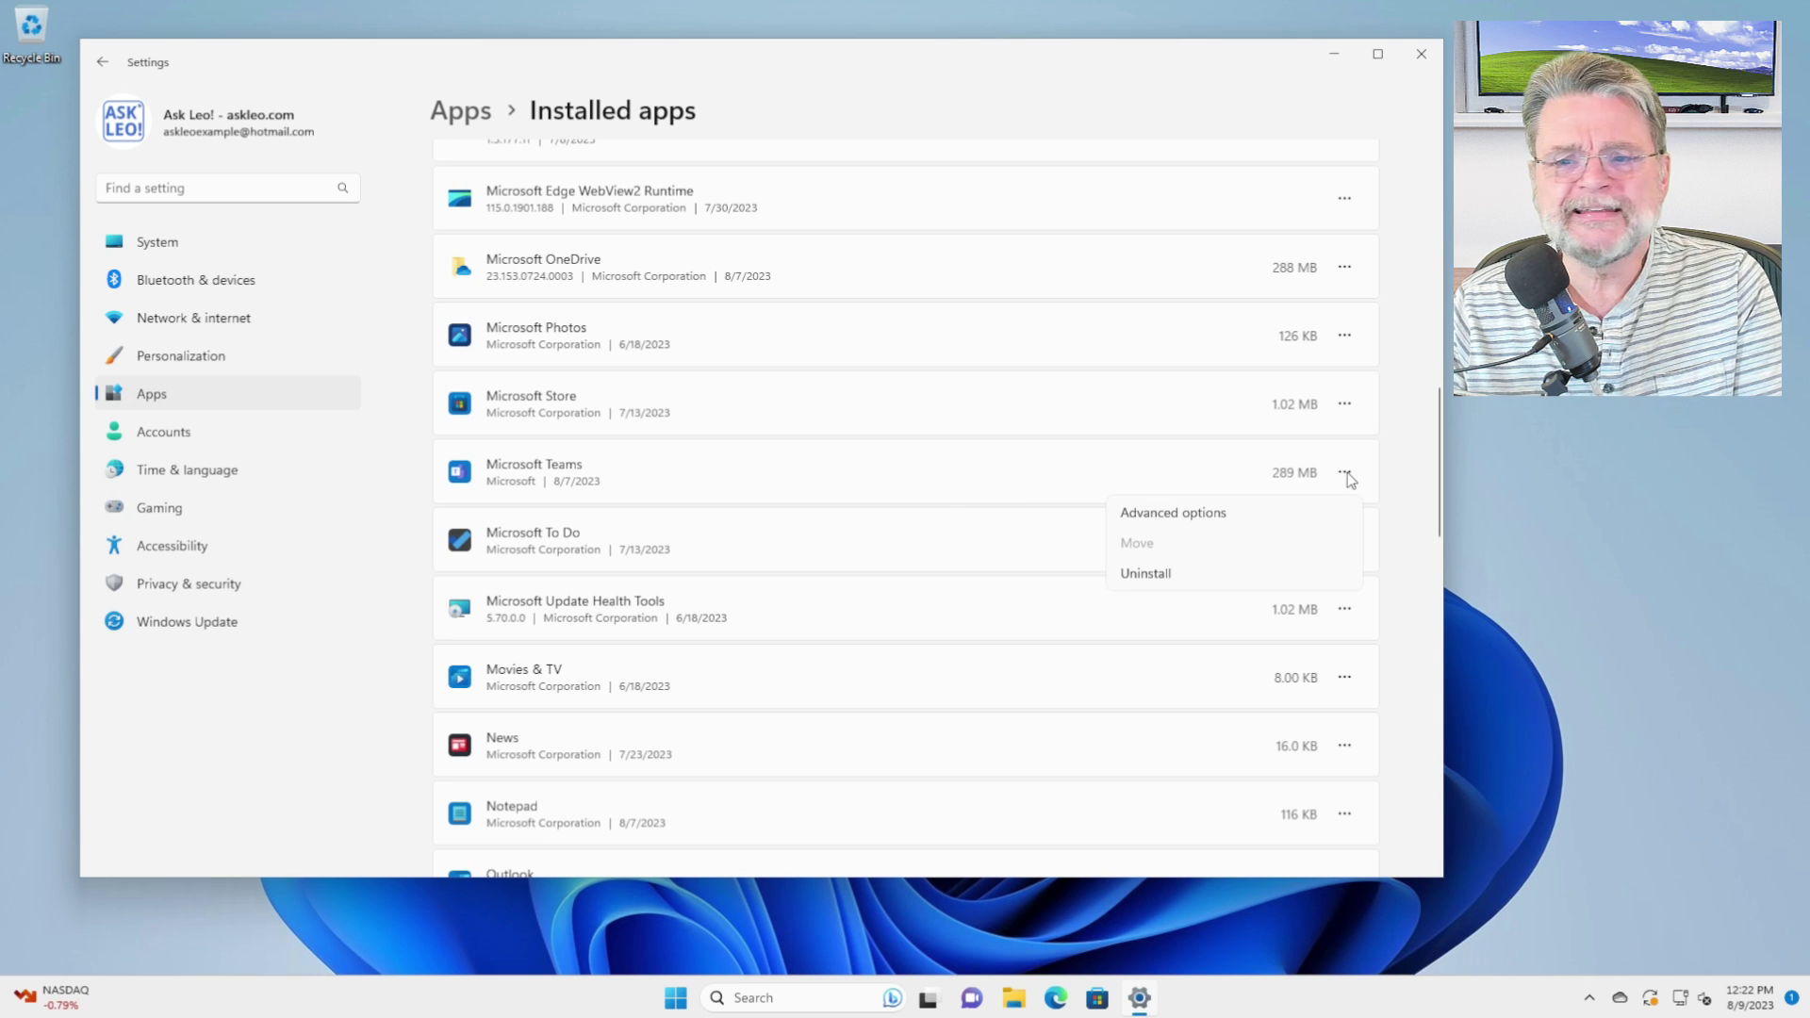
click(1146, 574)
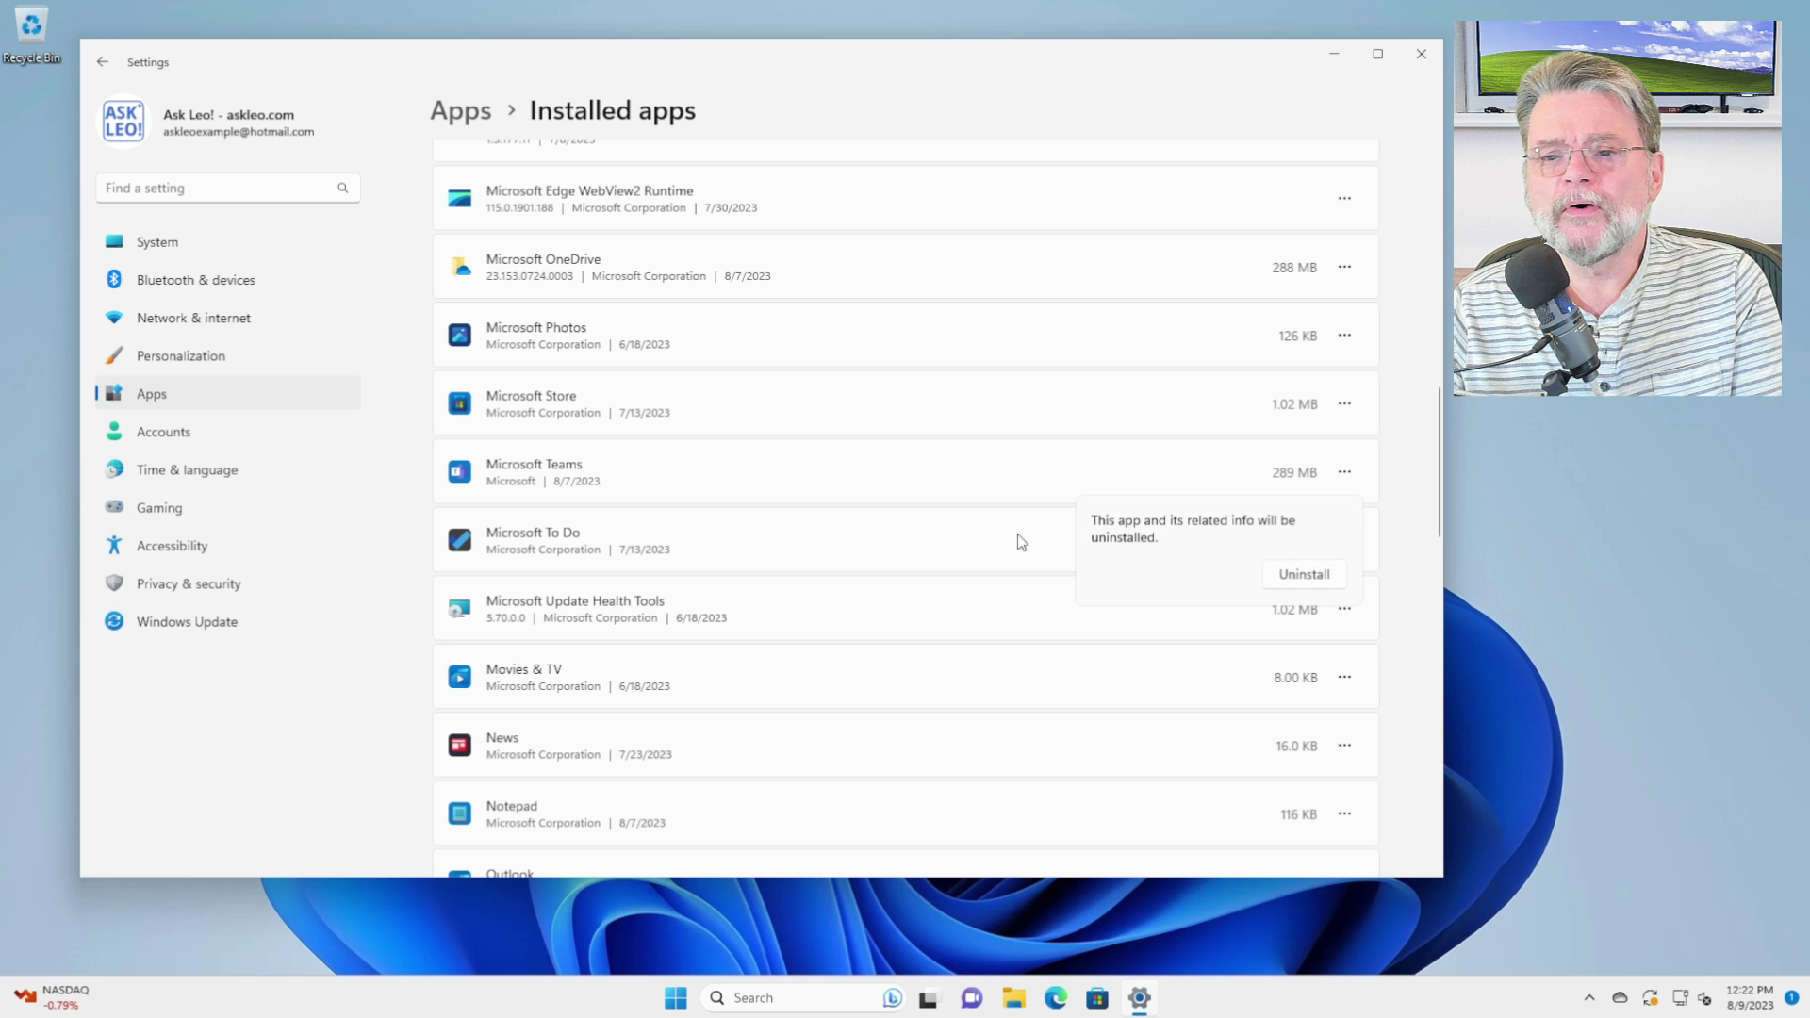
click(1305, 575)
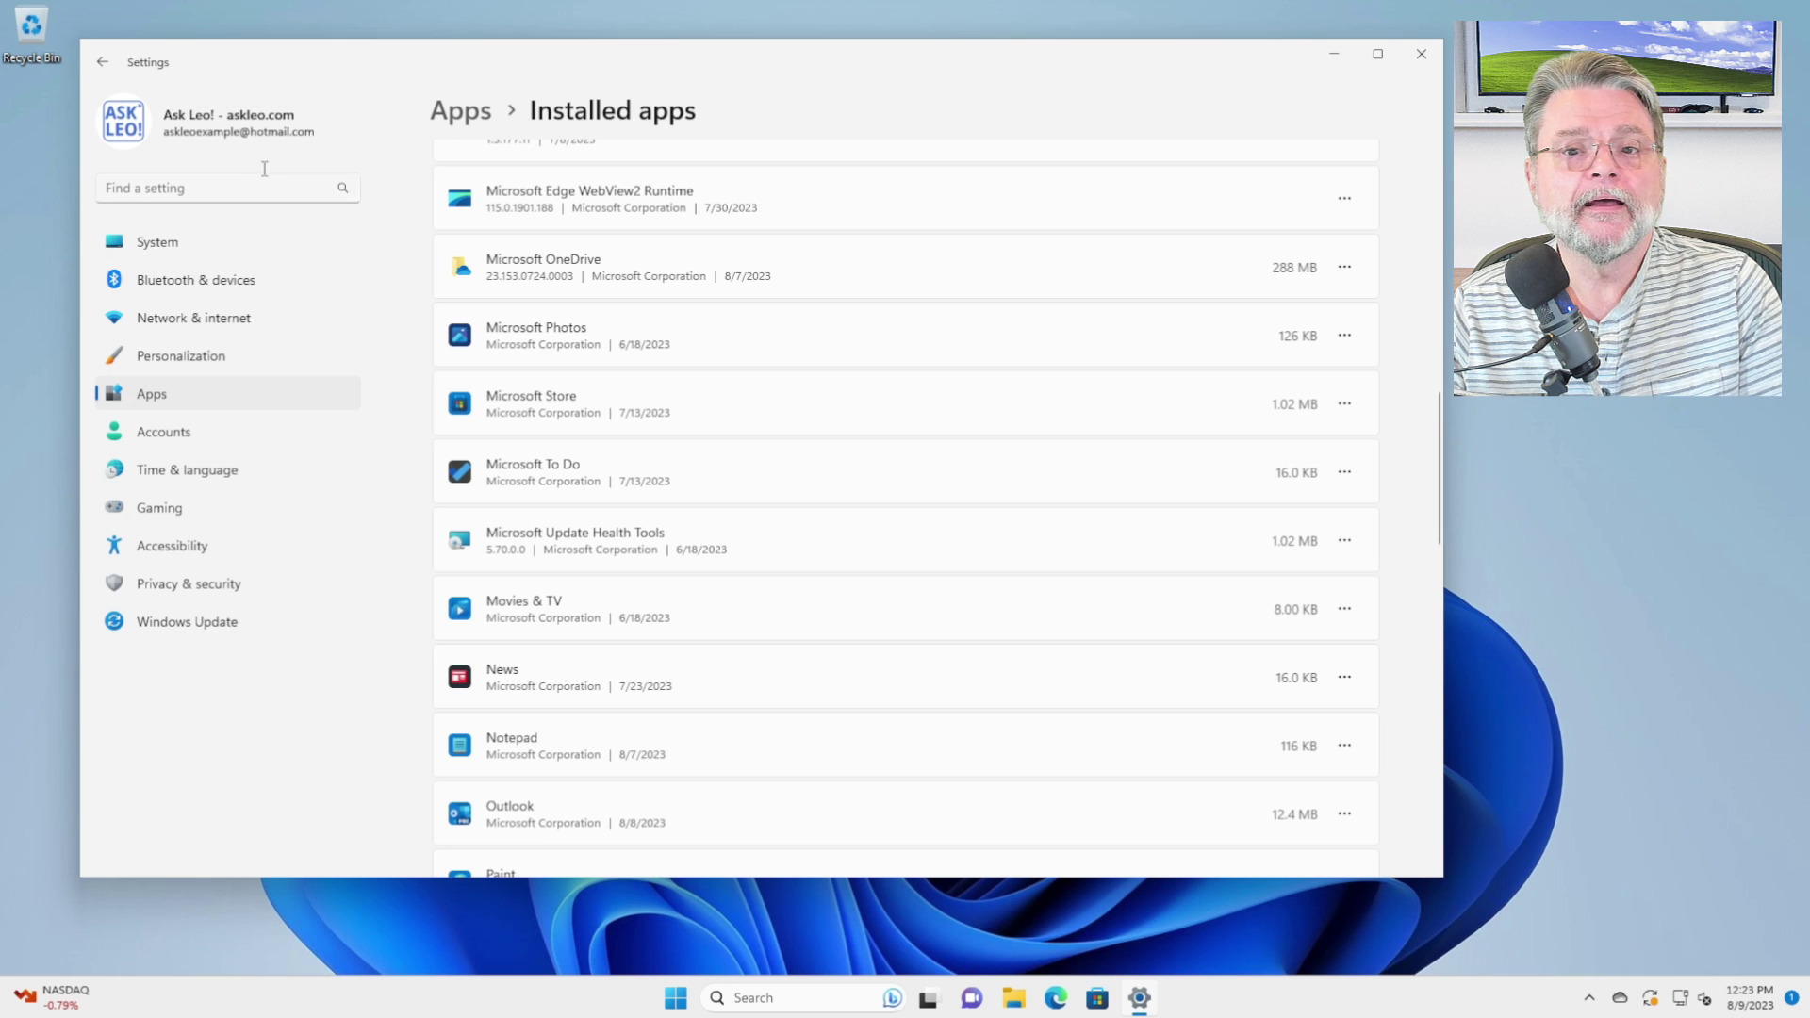
Go back to Apps and browse the 12 installed Optional features.
click(102, 61)
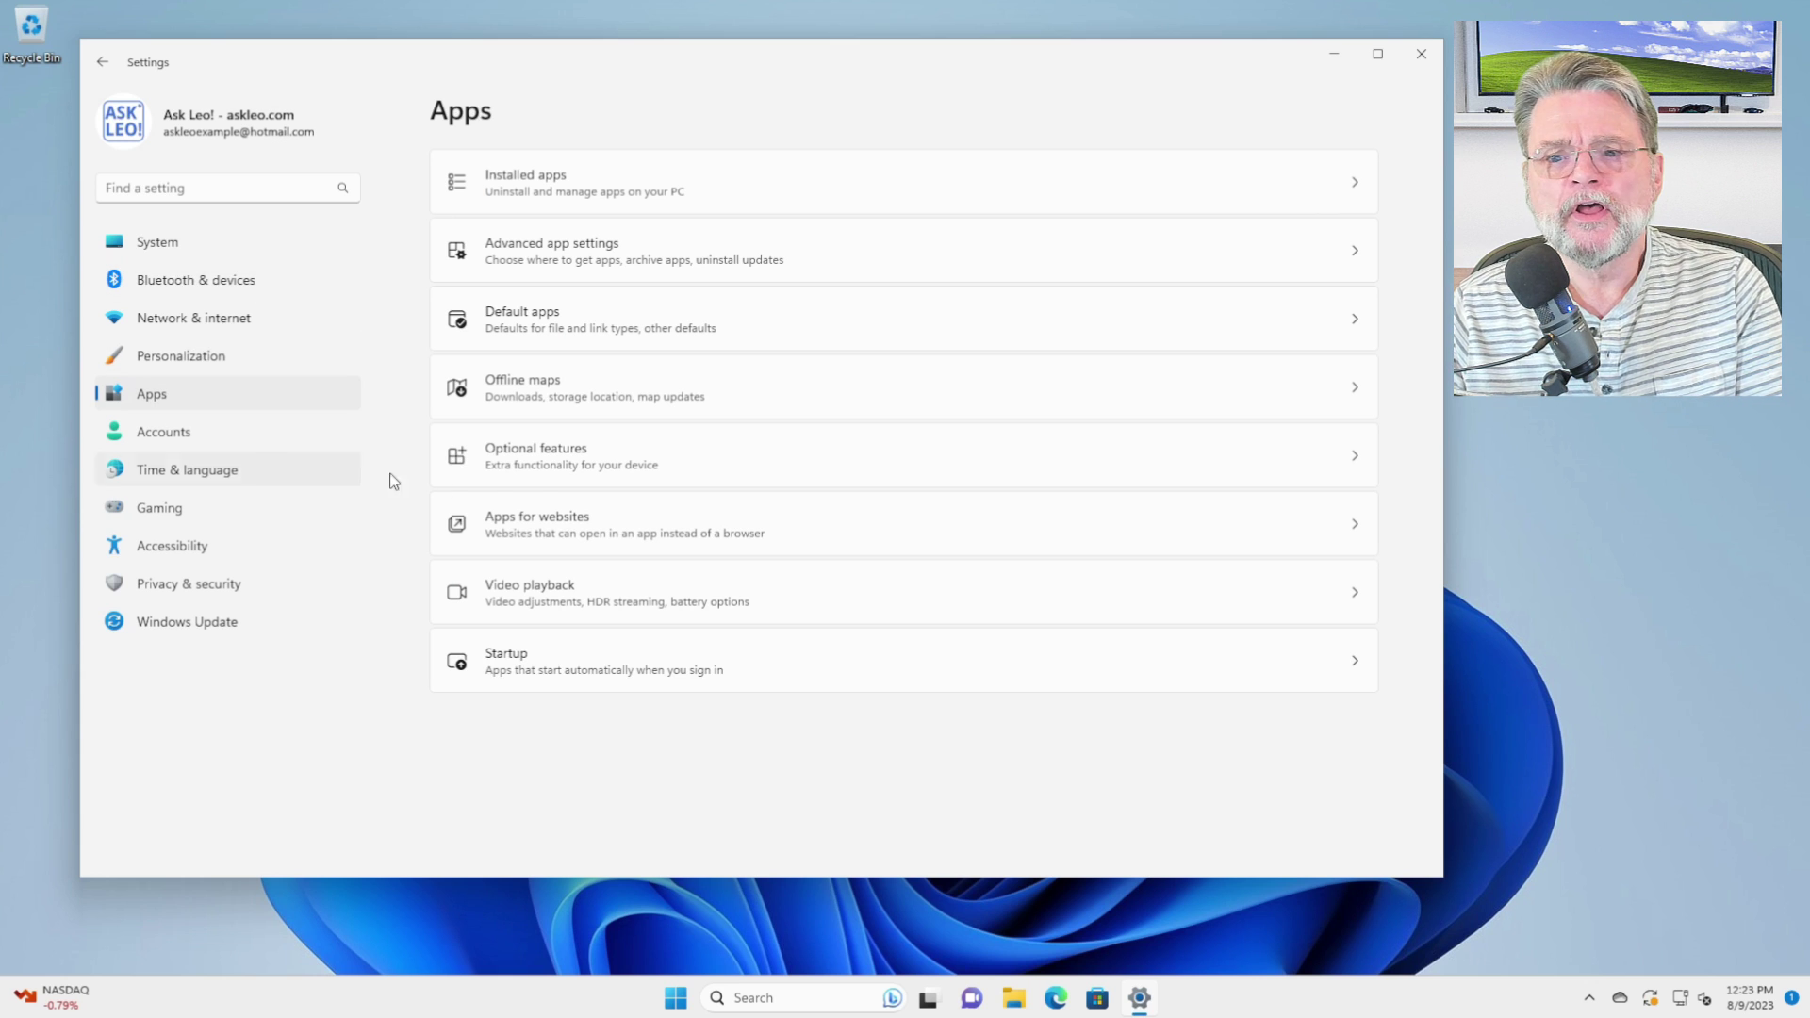
click(586, 454)
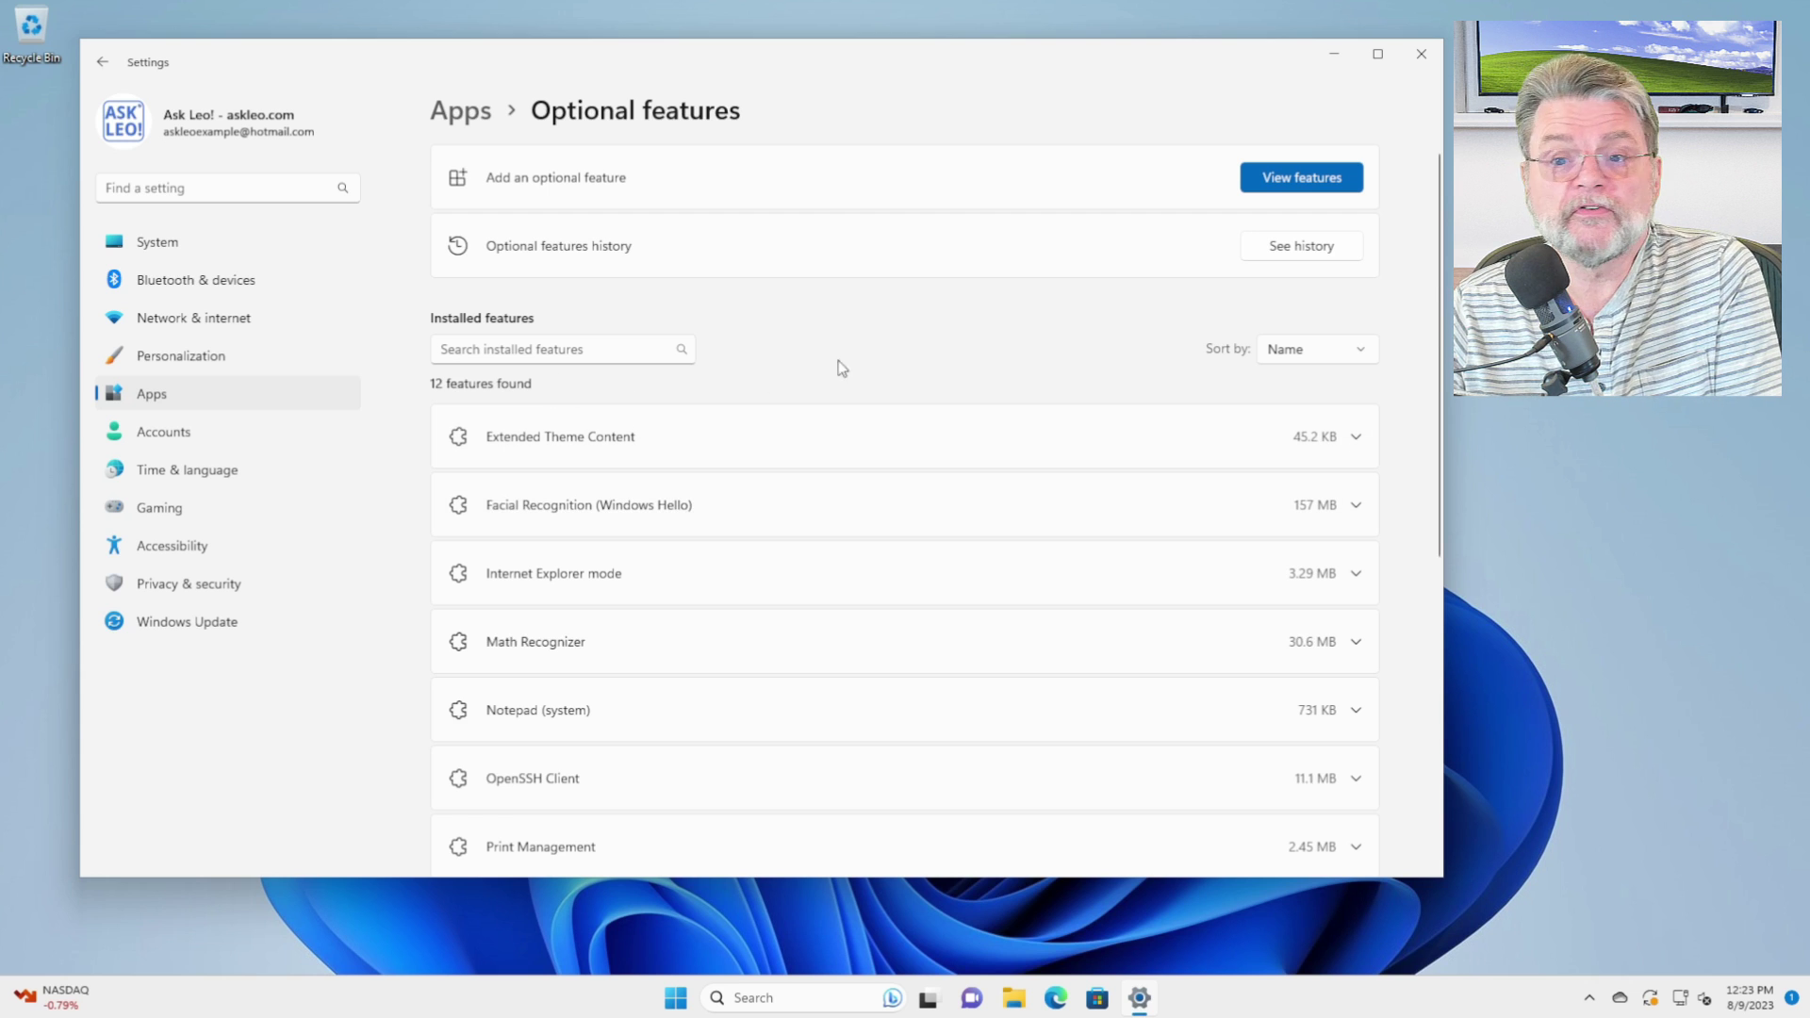
scroll(903, 360, down, 3)
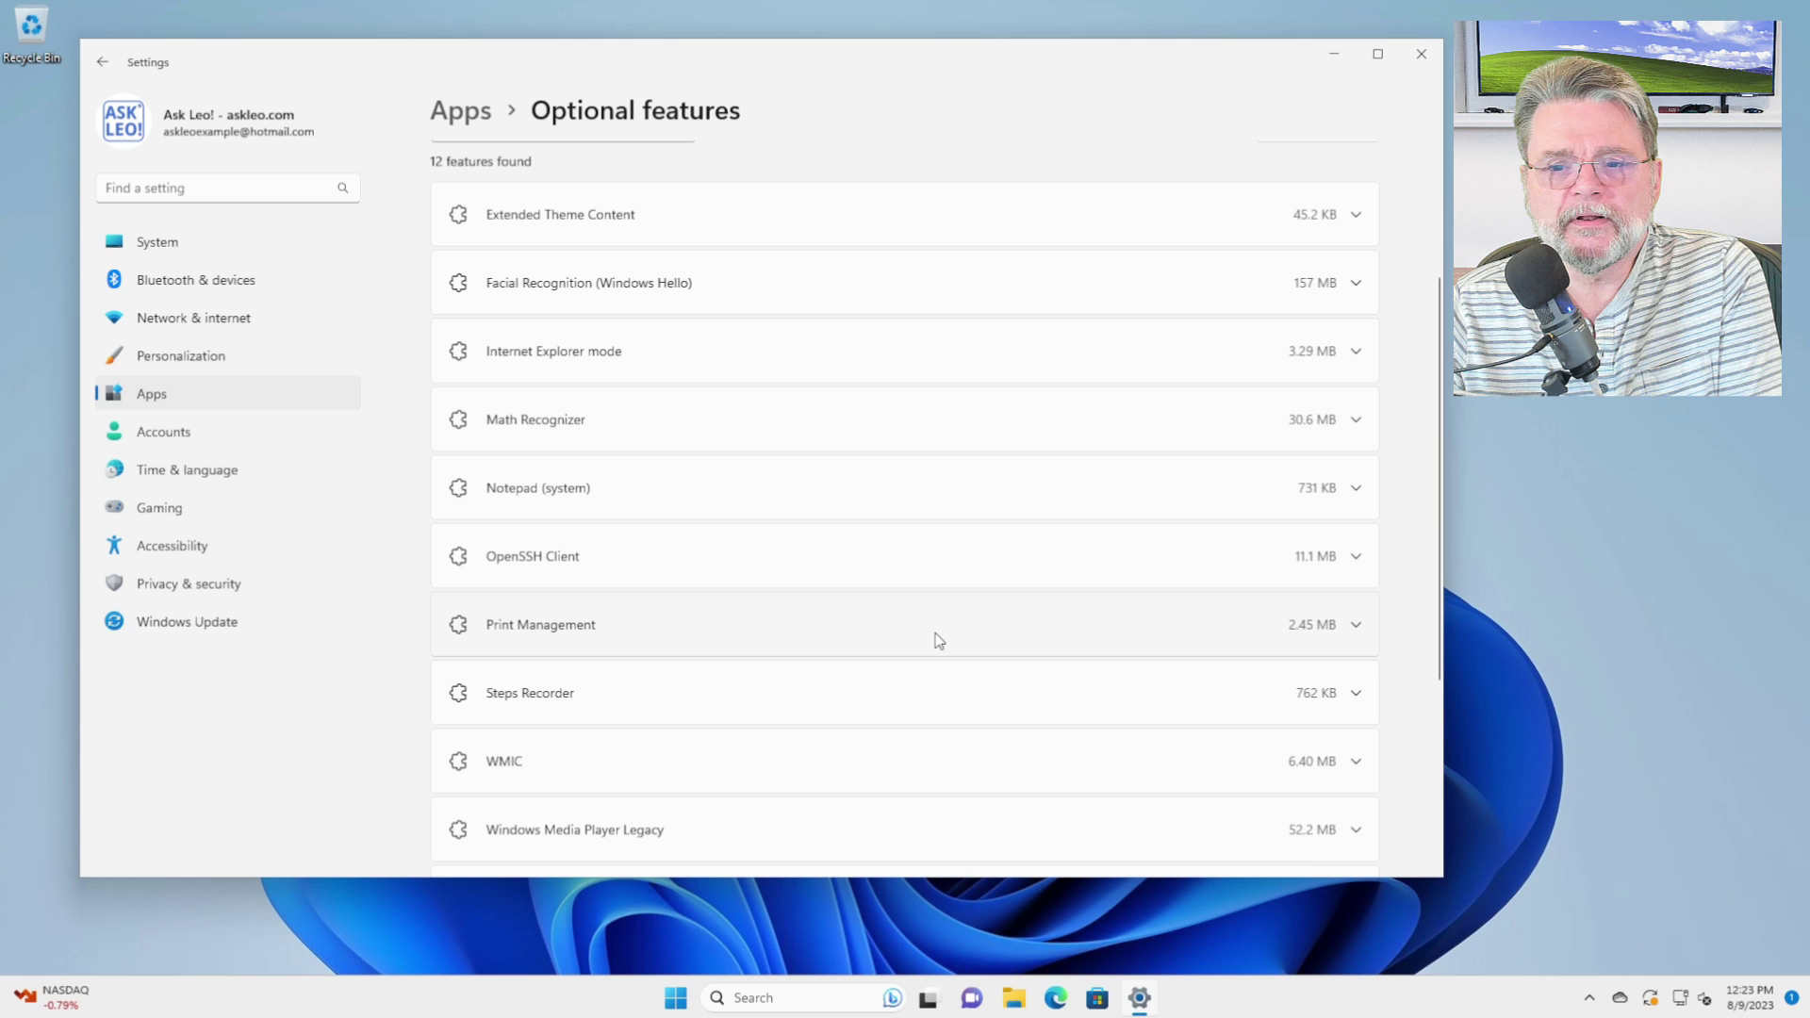
scroll(934, 638, down, 3)
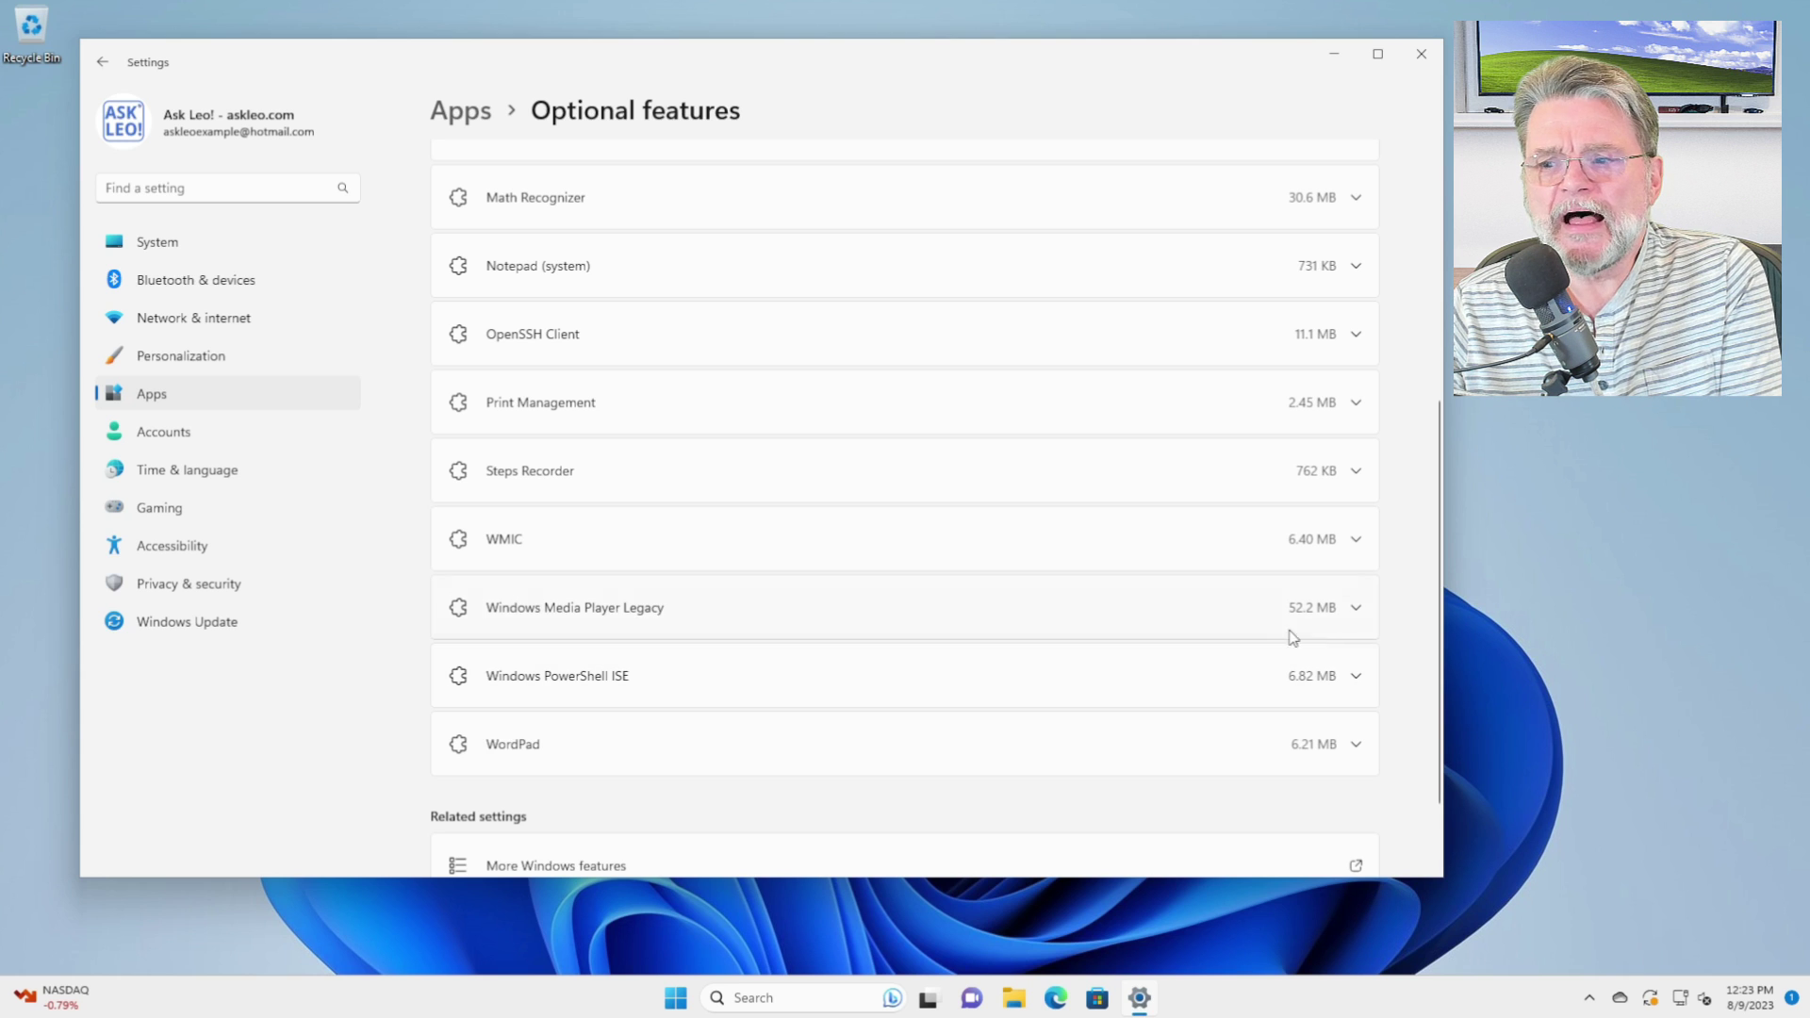
Uninstall Windows Media Player Legacy, then scroll down to Related settings.
click(1357, 607)
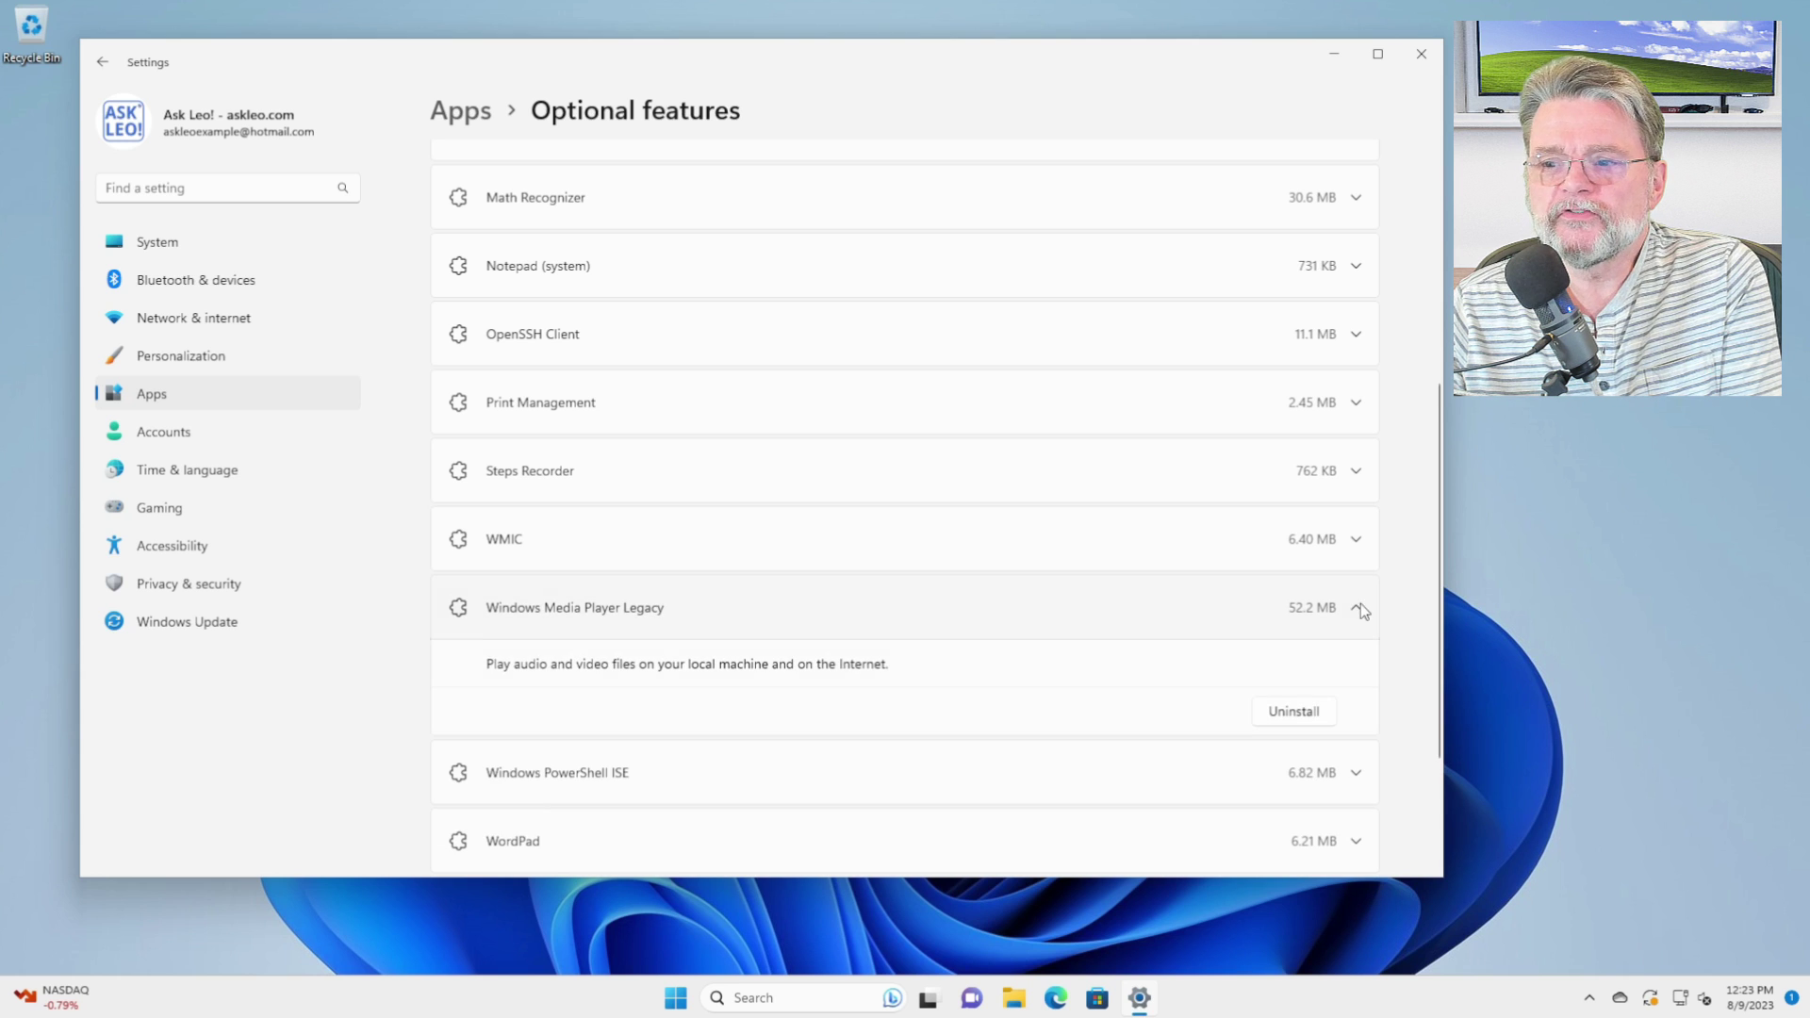
click(1308, 713)
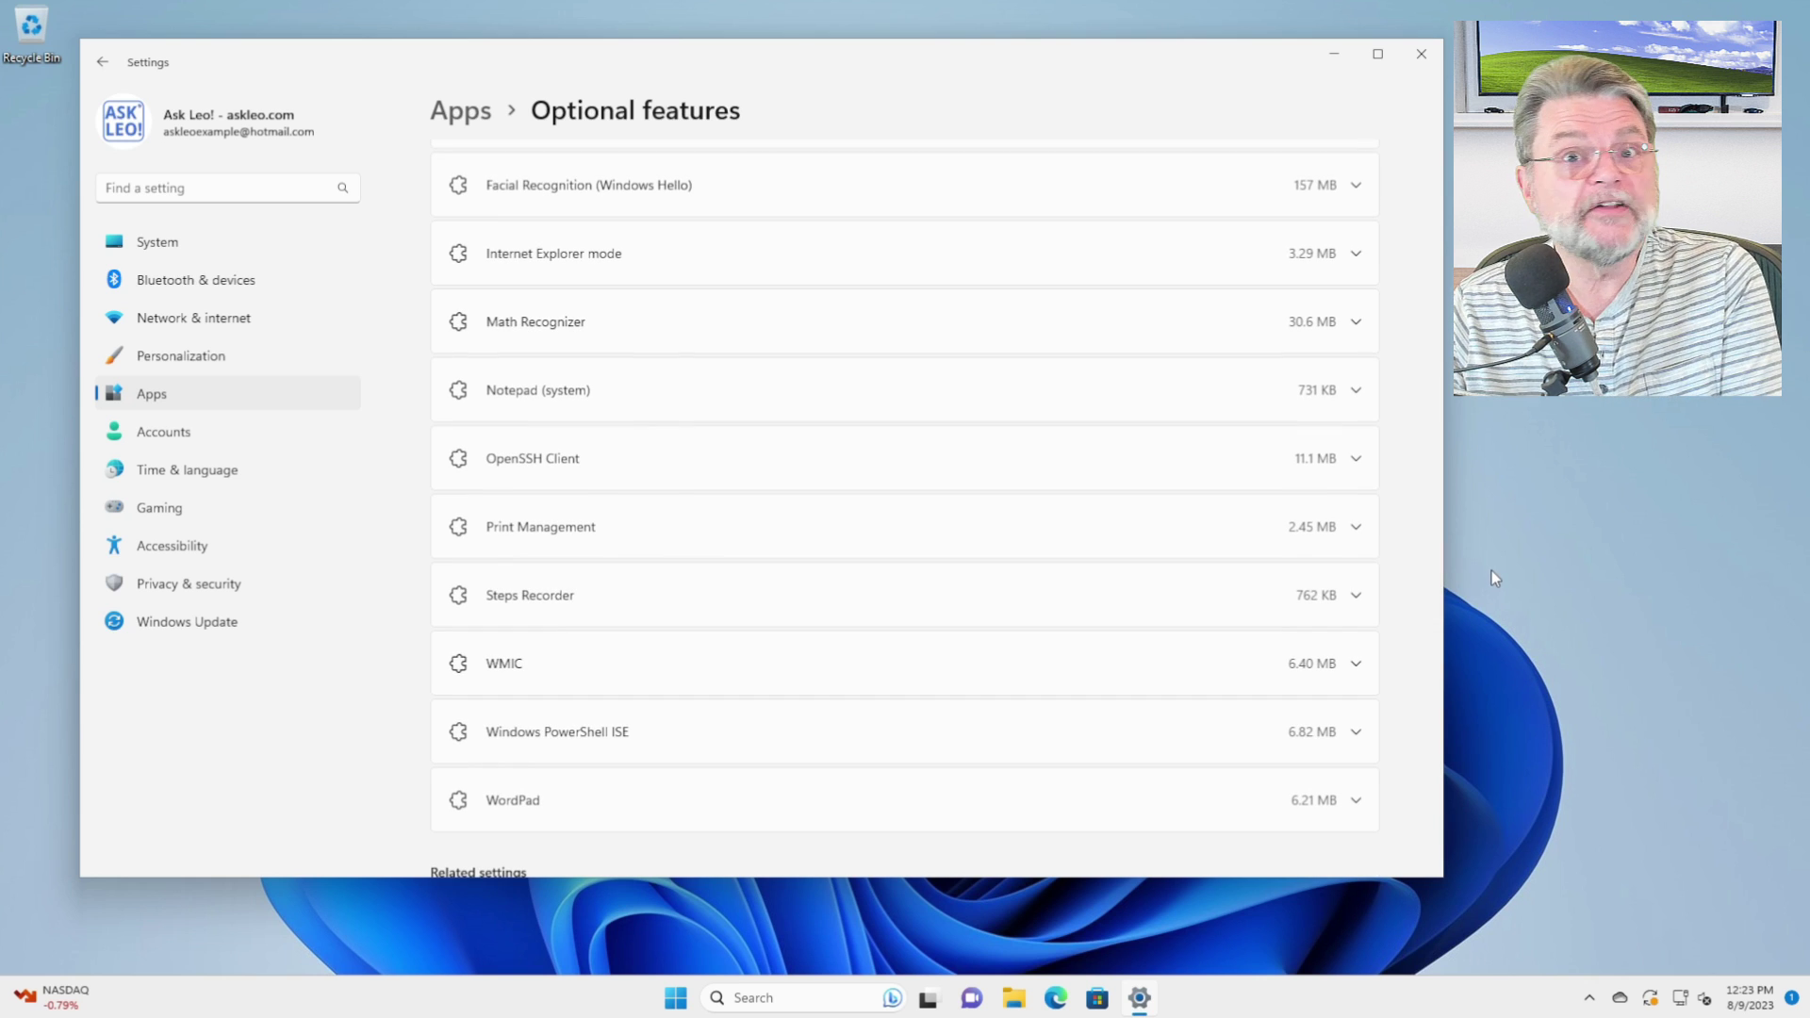
scroll(1001, 412, down, 3)
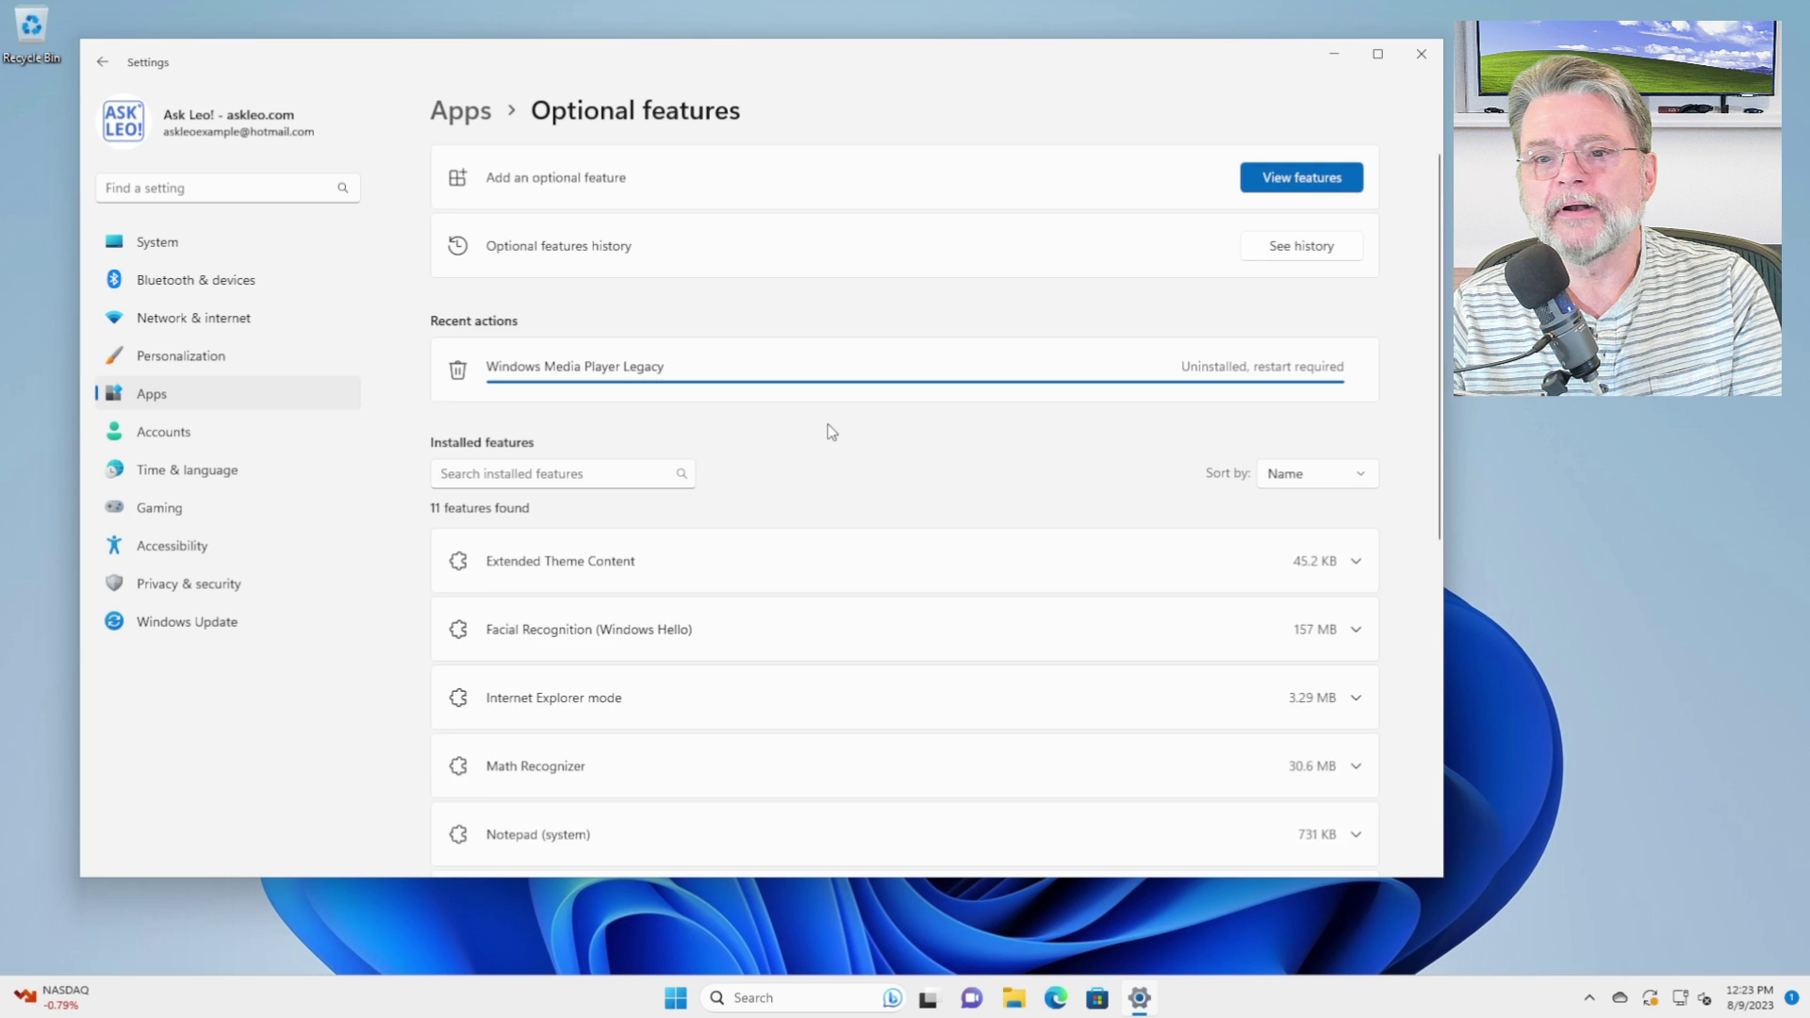
scroll(827, 434, down, 6)
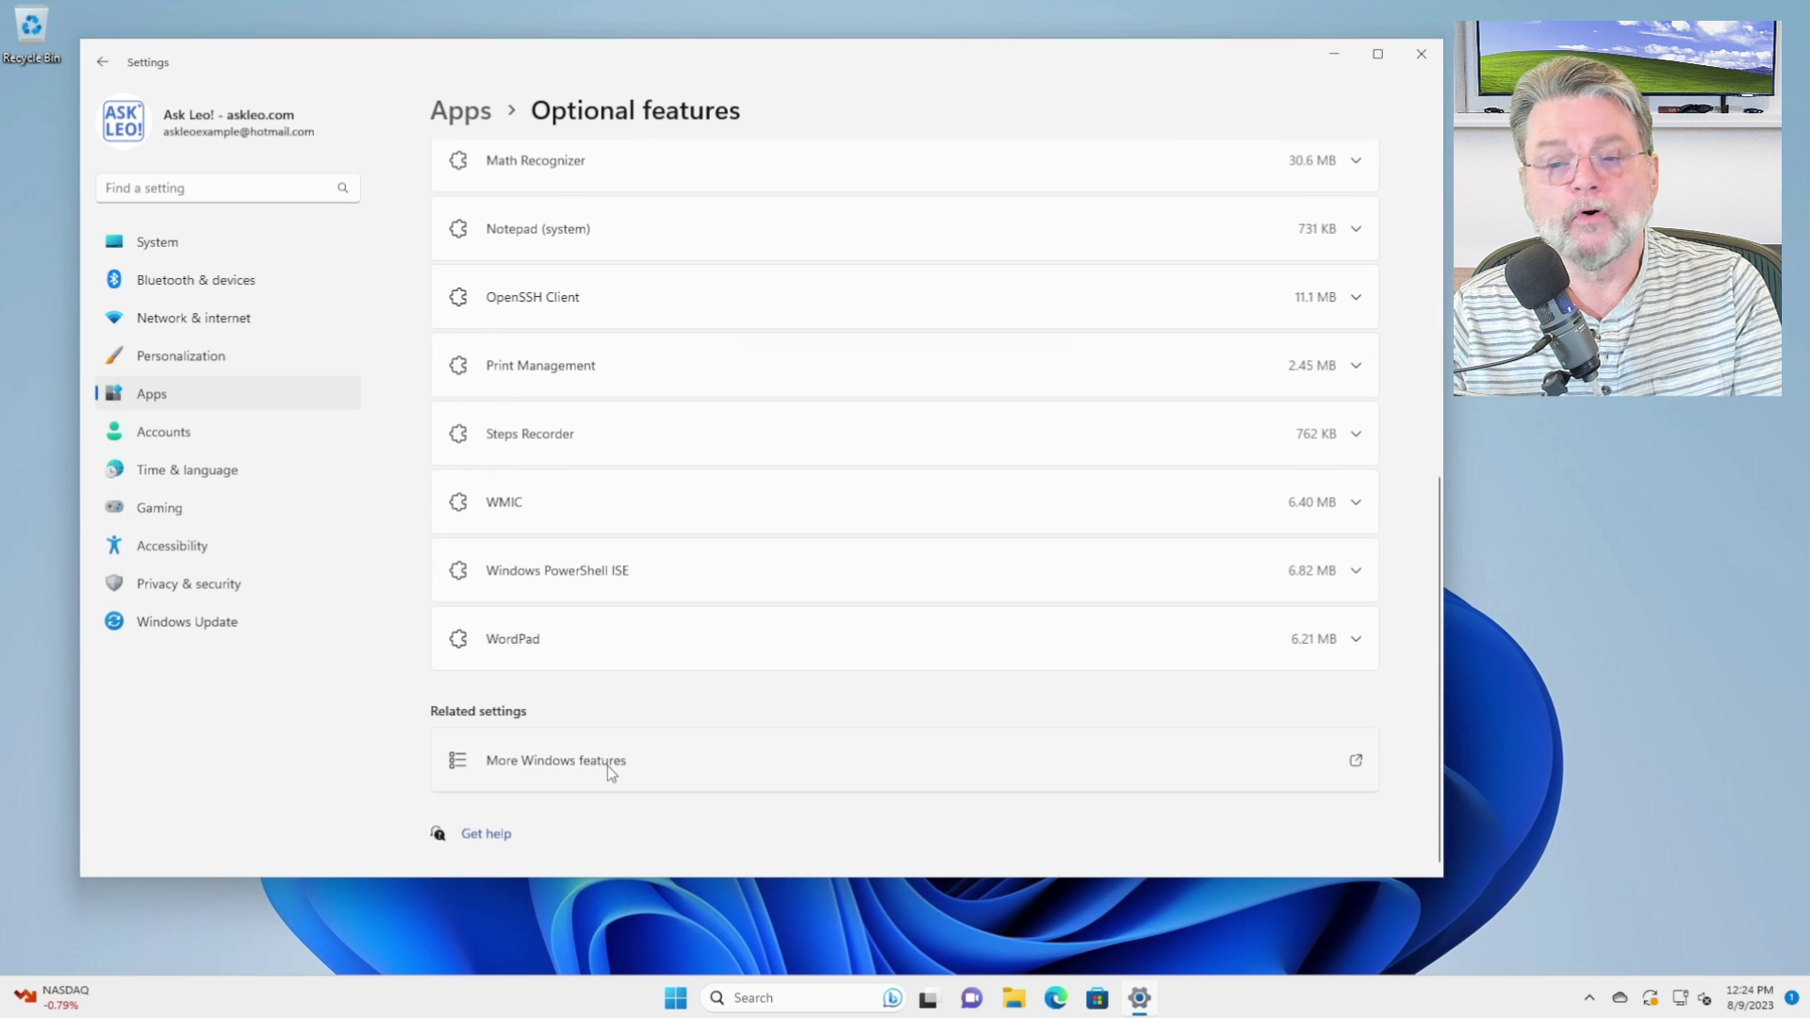
In Windows Features, turn off Media Features and Remote Differential Compression API Support.
click(607, 765)
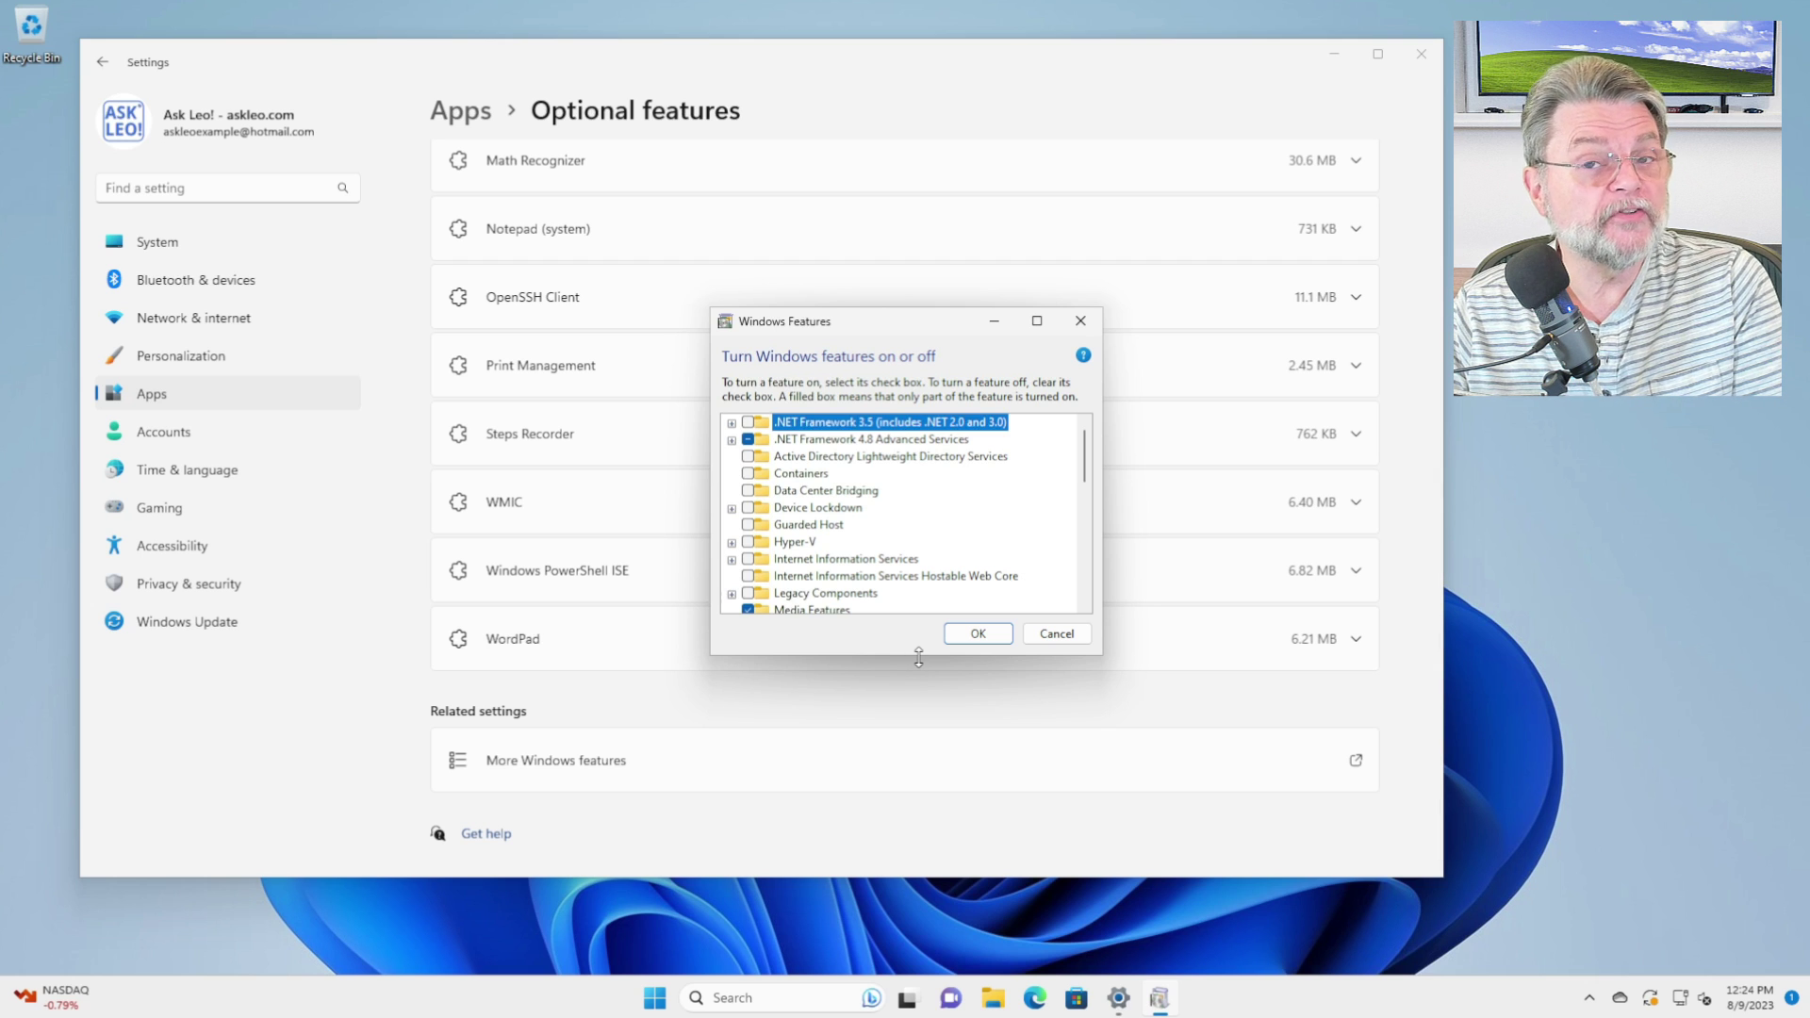
scroll(882, 603, down, 1)
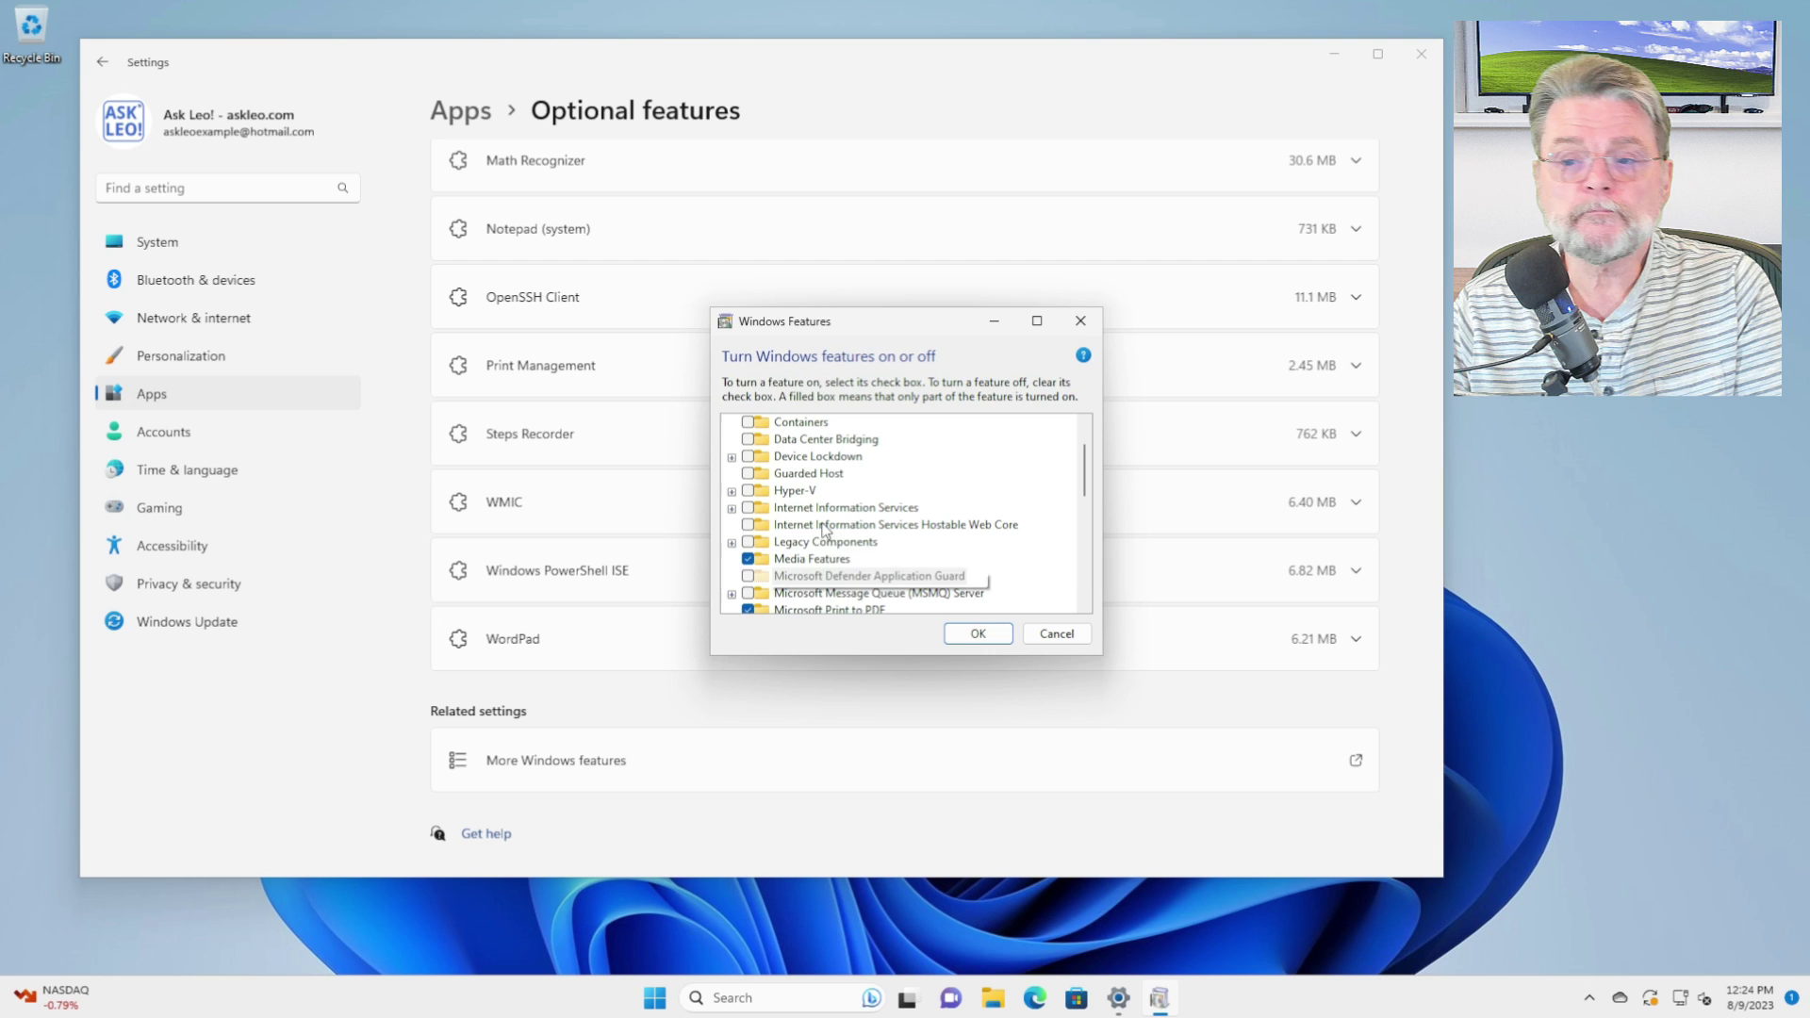
click(751, 560)
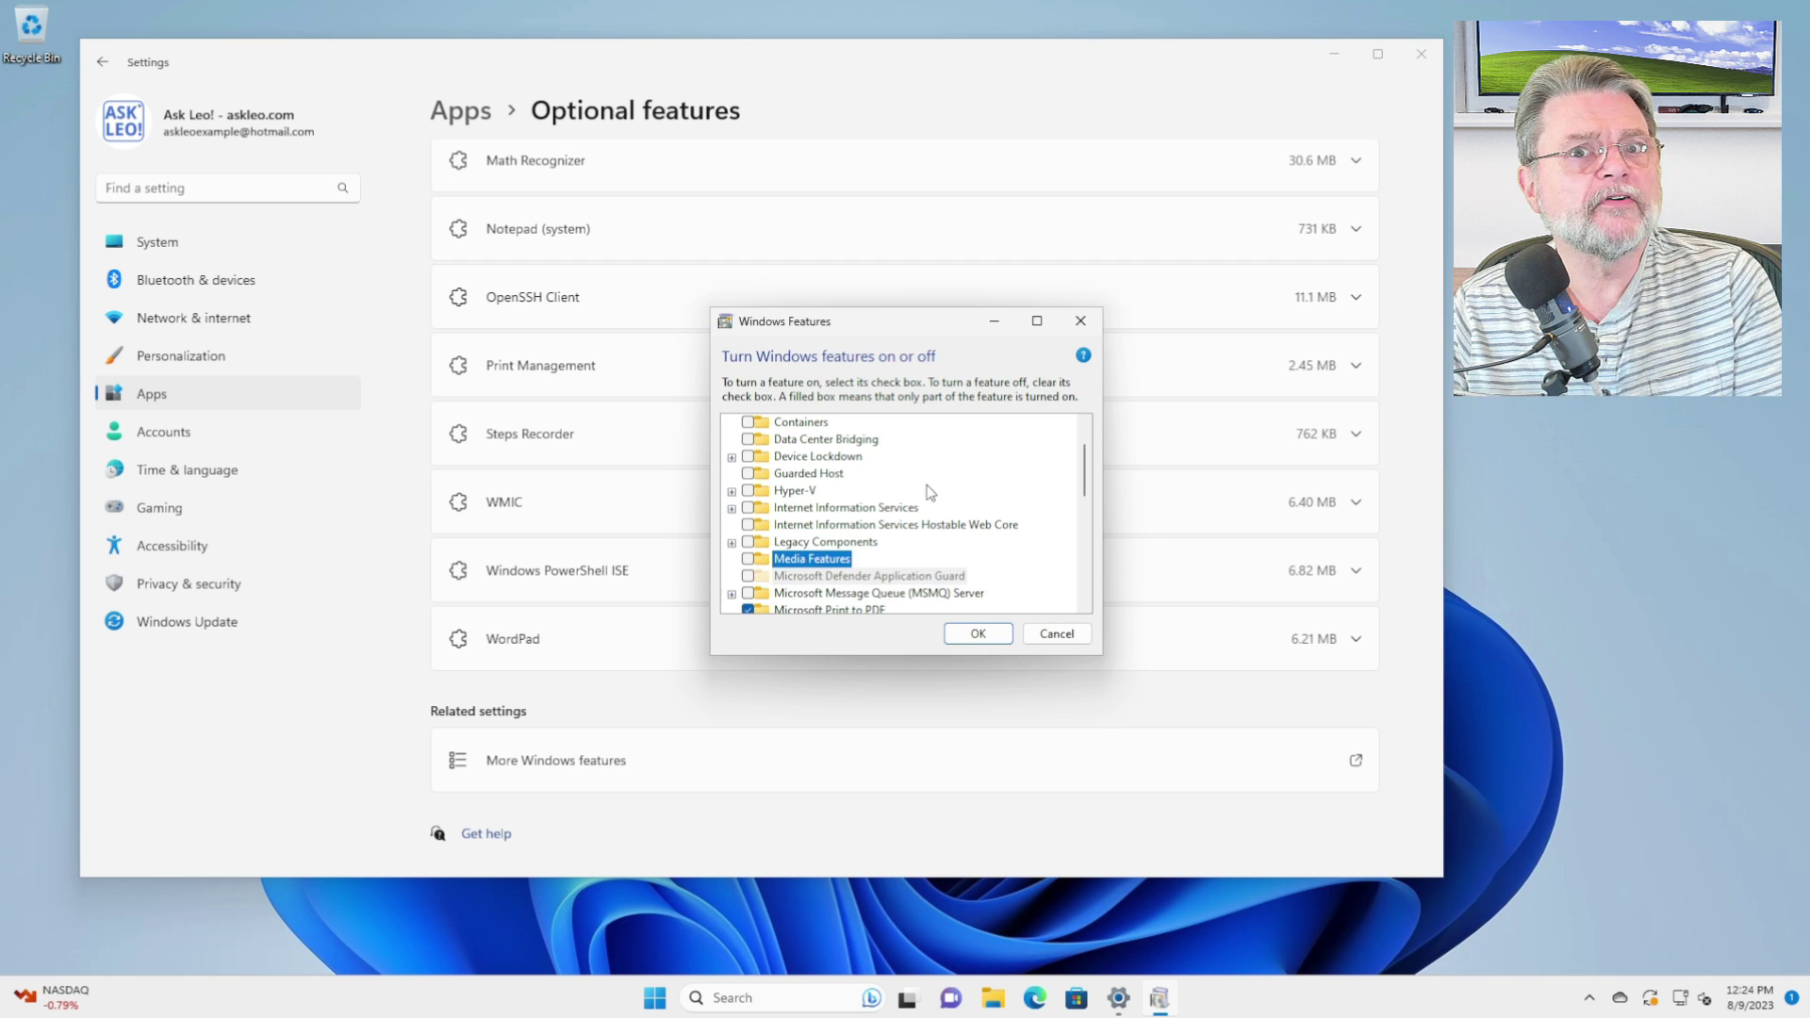
scroll(933, 527, down, 3)
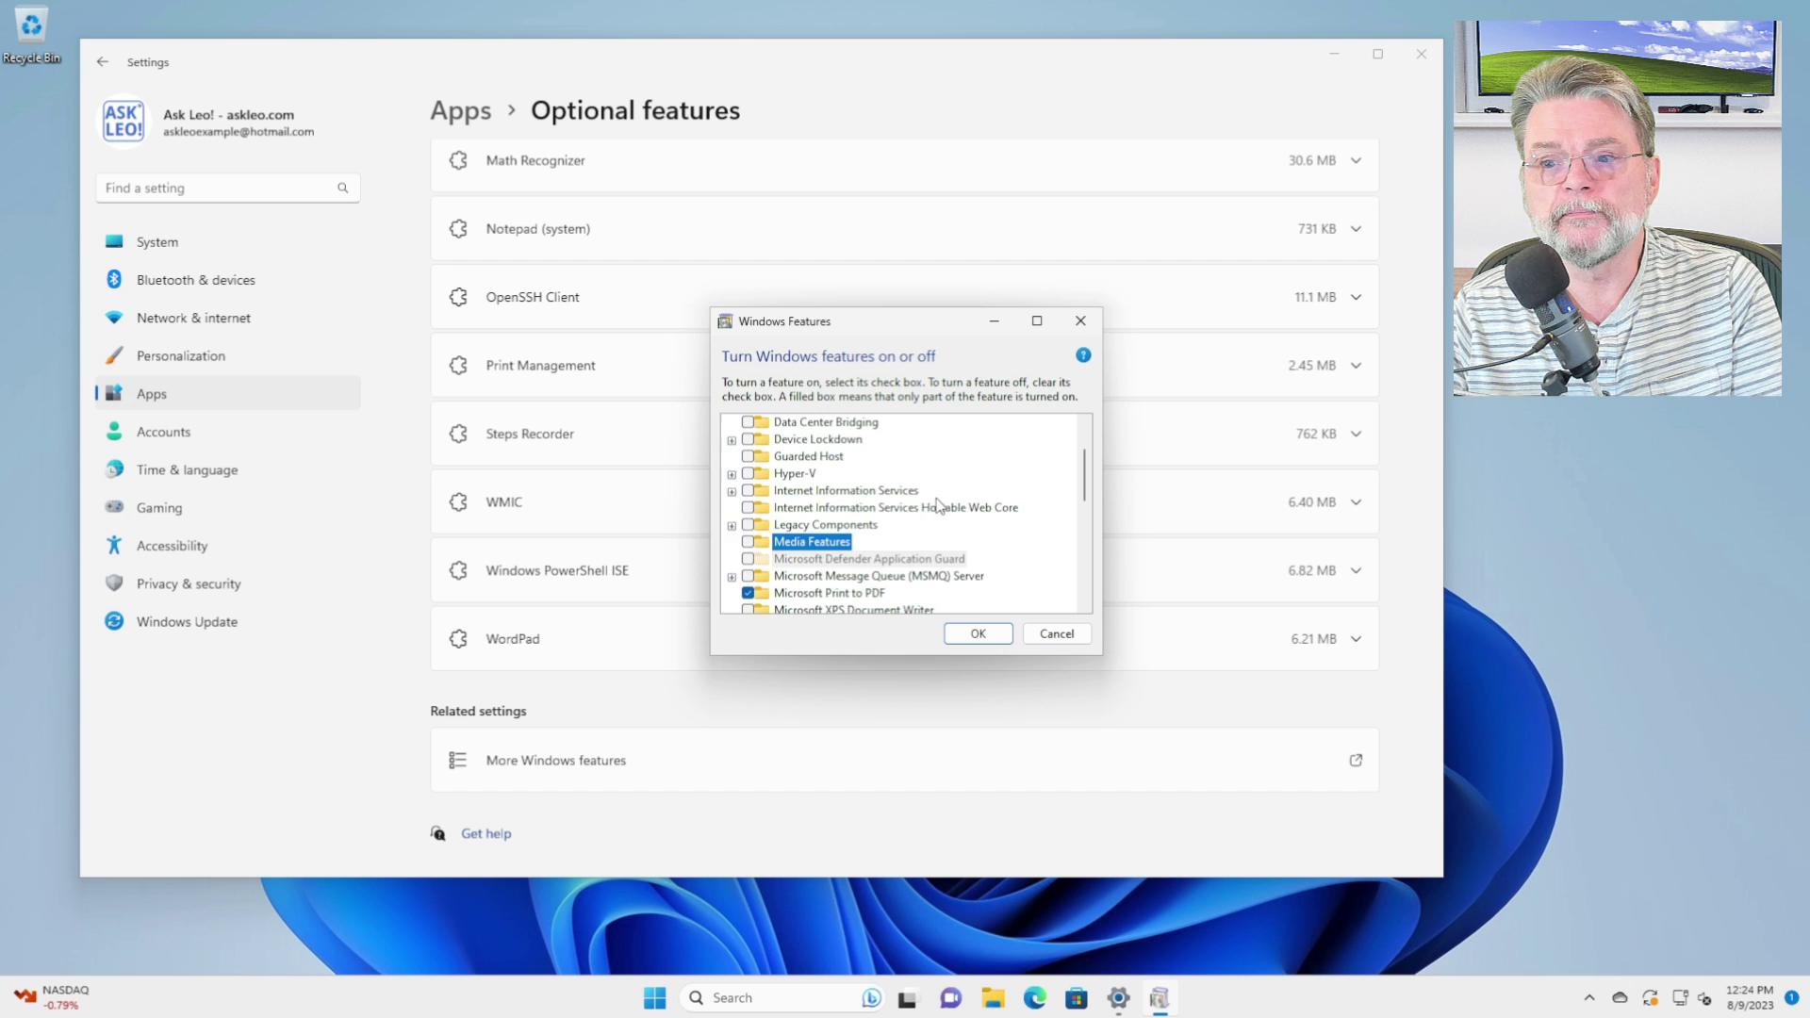
scroll(929, 561, down, 1)
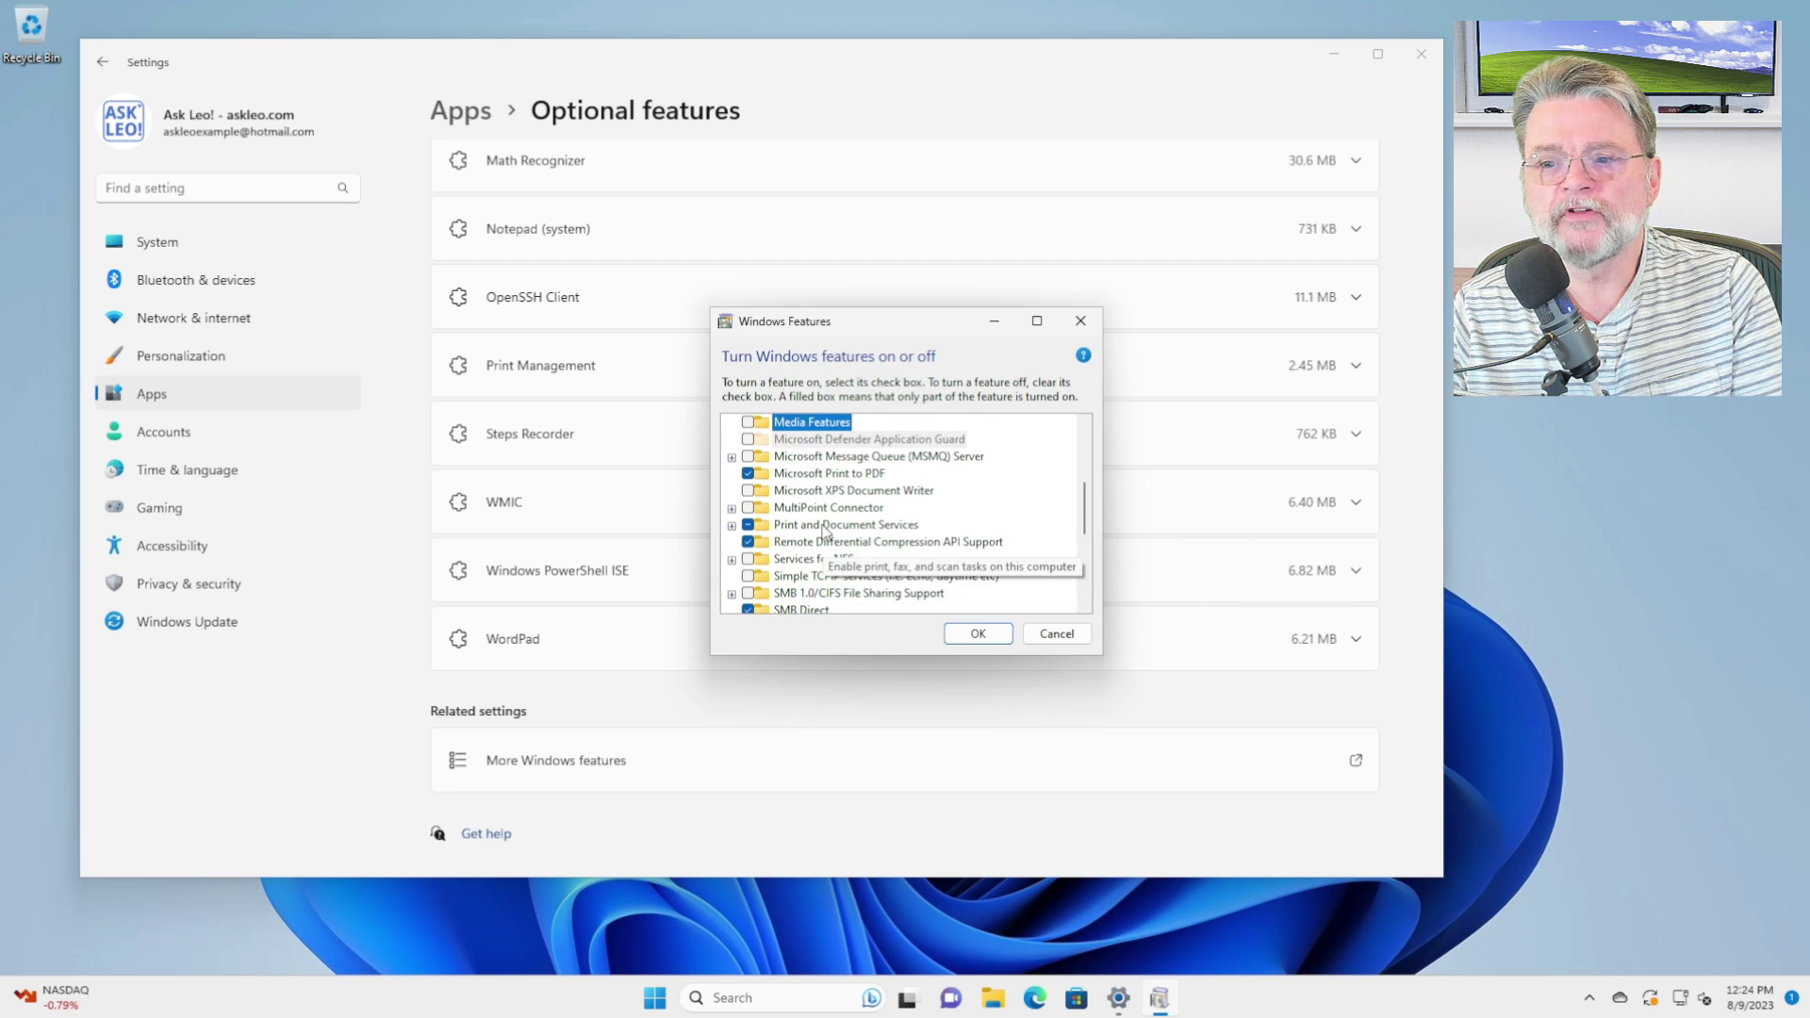
click(749, 543)
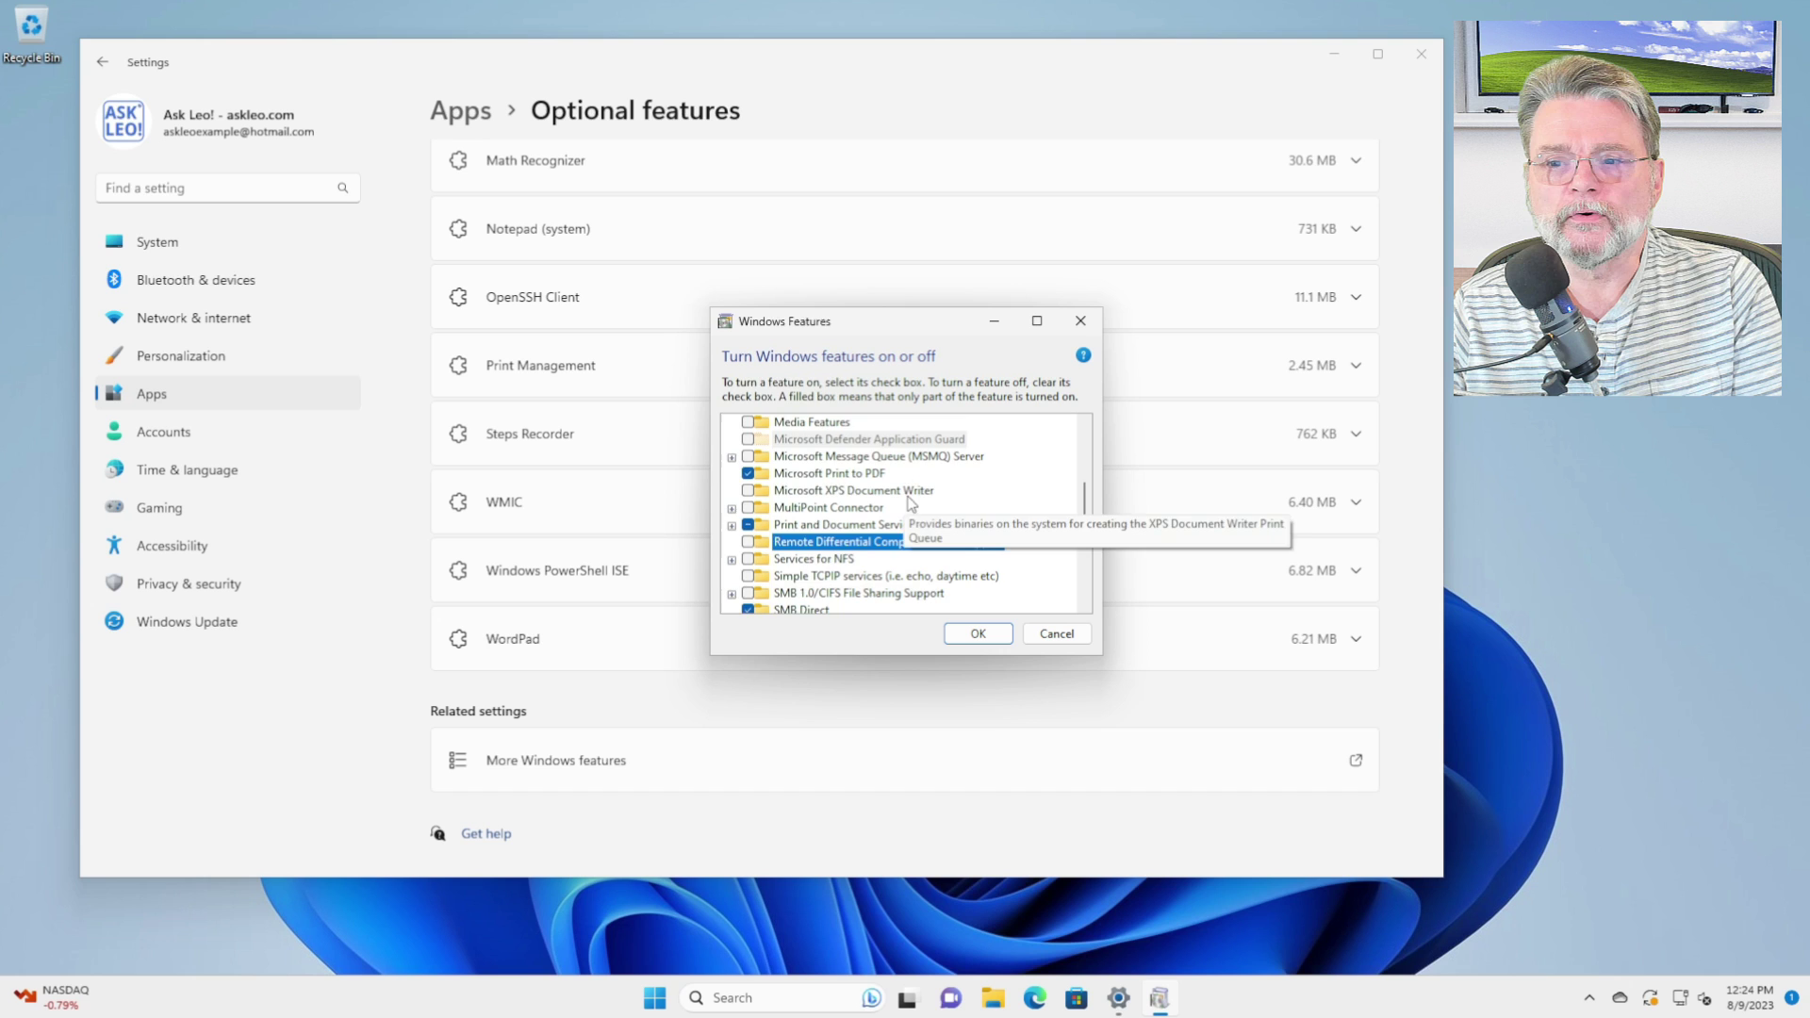
Turn off Work Folders Client and apply the feature changes.
scroll(982, 493, down, 2)
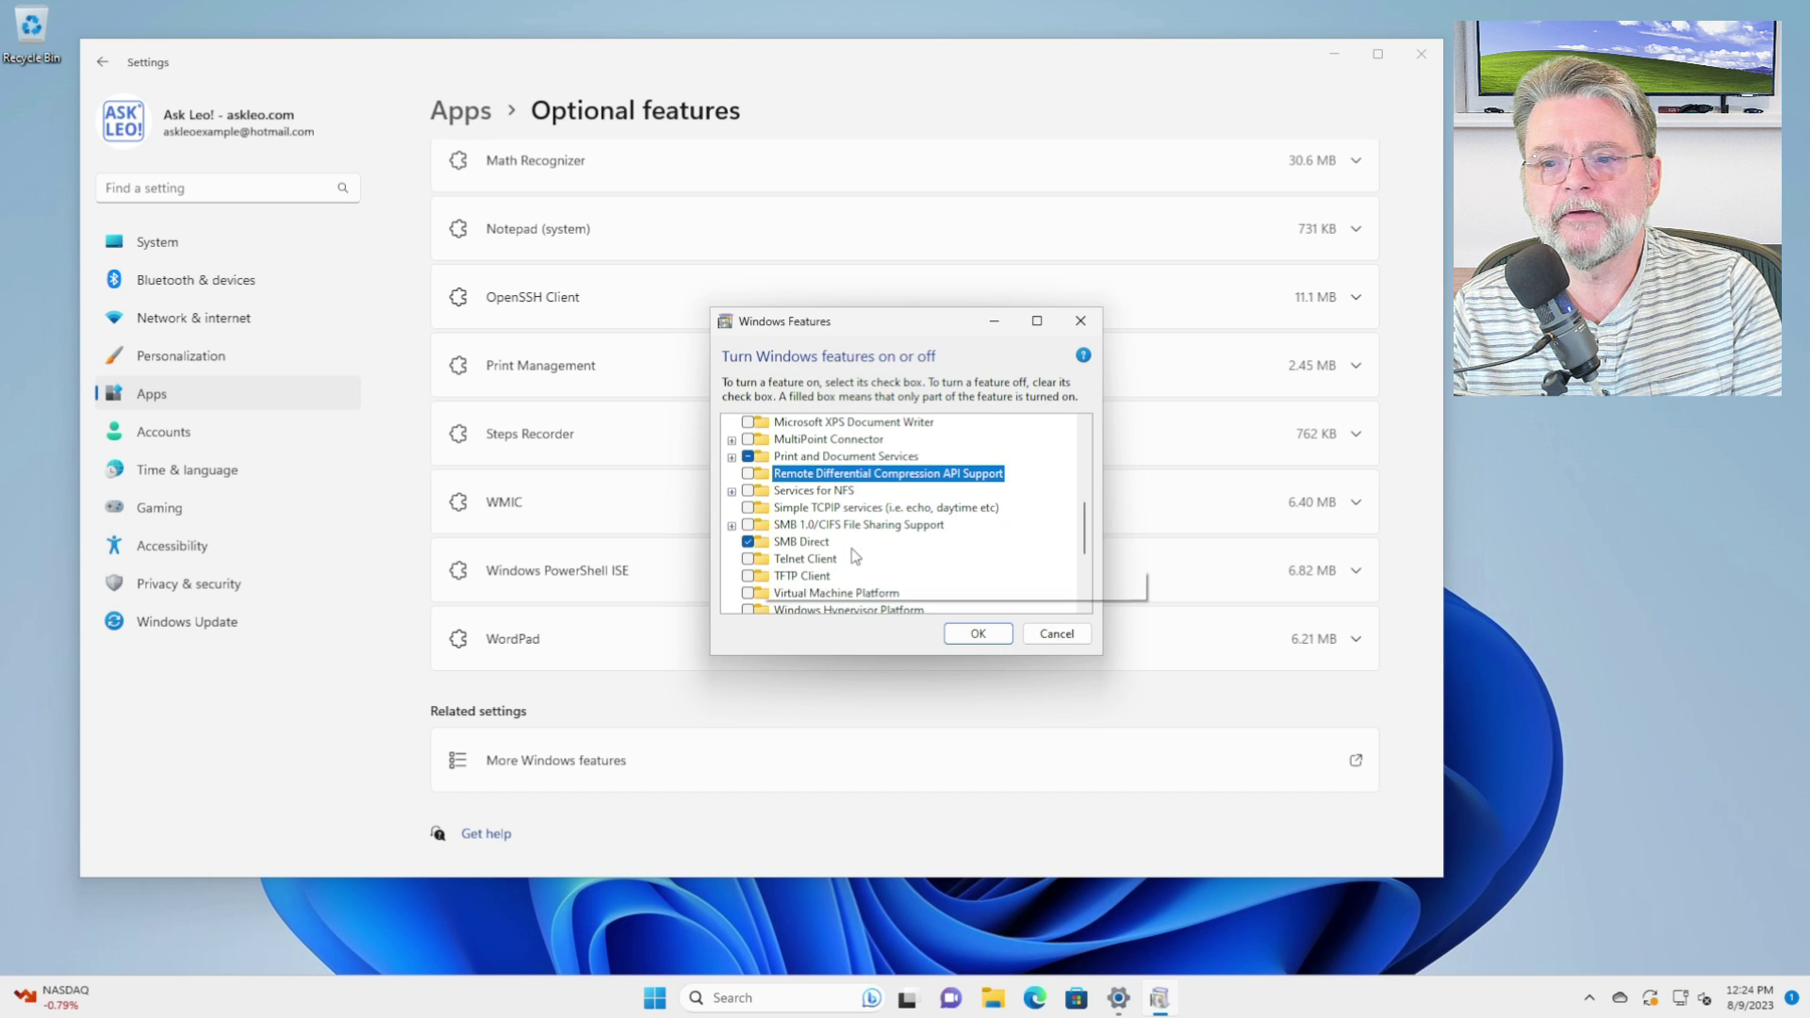
scroll(773, 565, down, 3)
scroll(792, 575, down, 1)
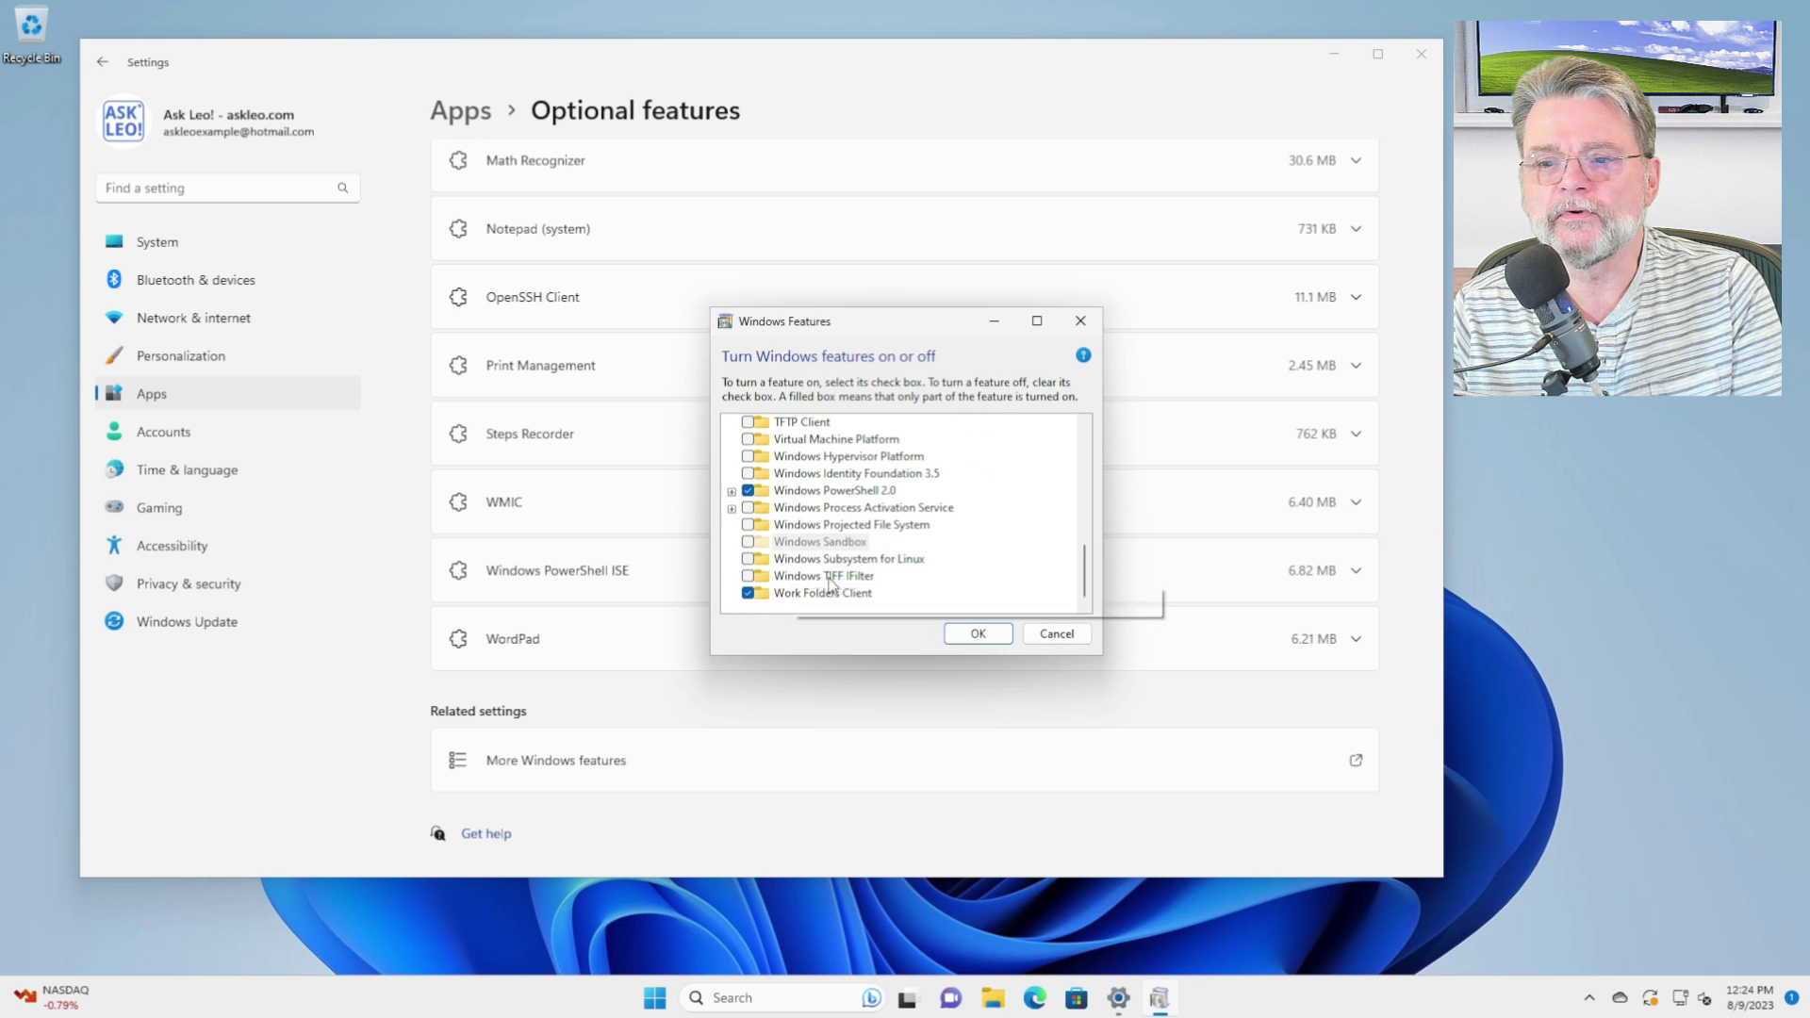
click(749, 593)
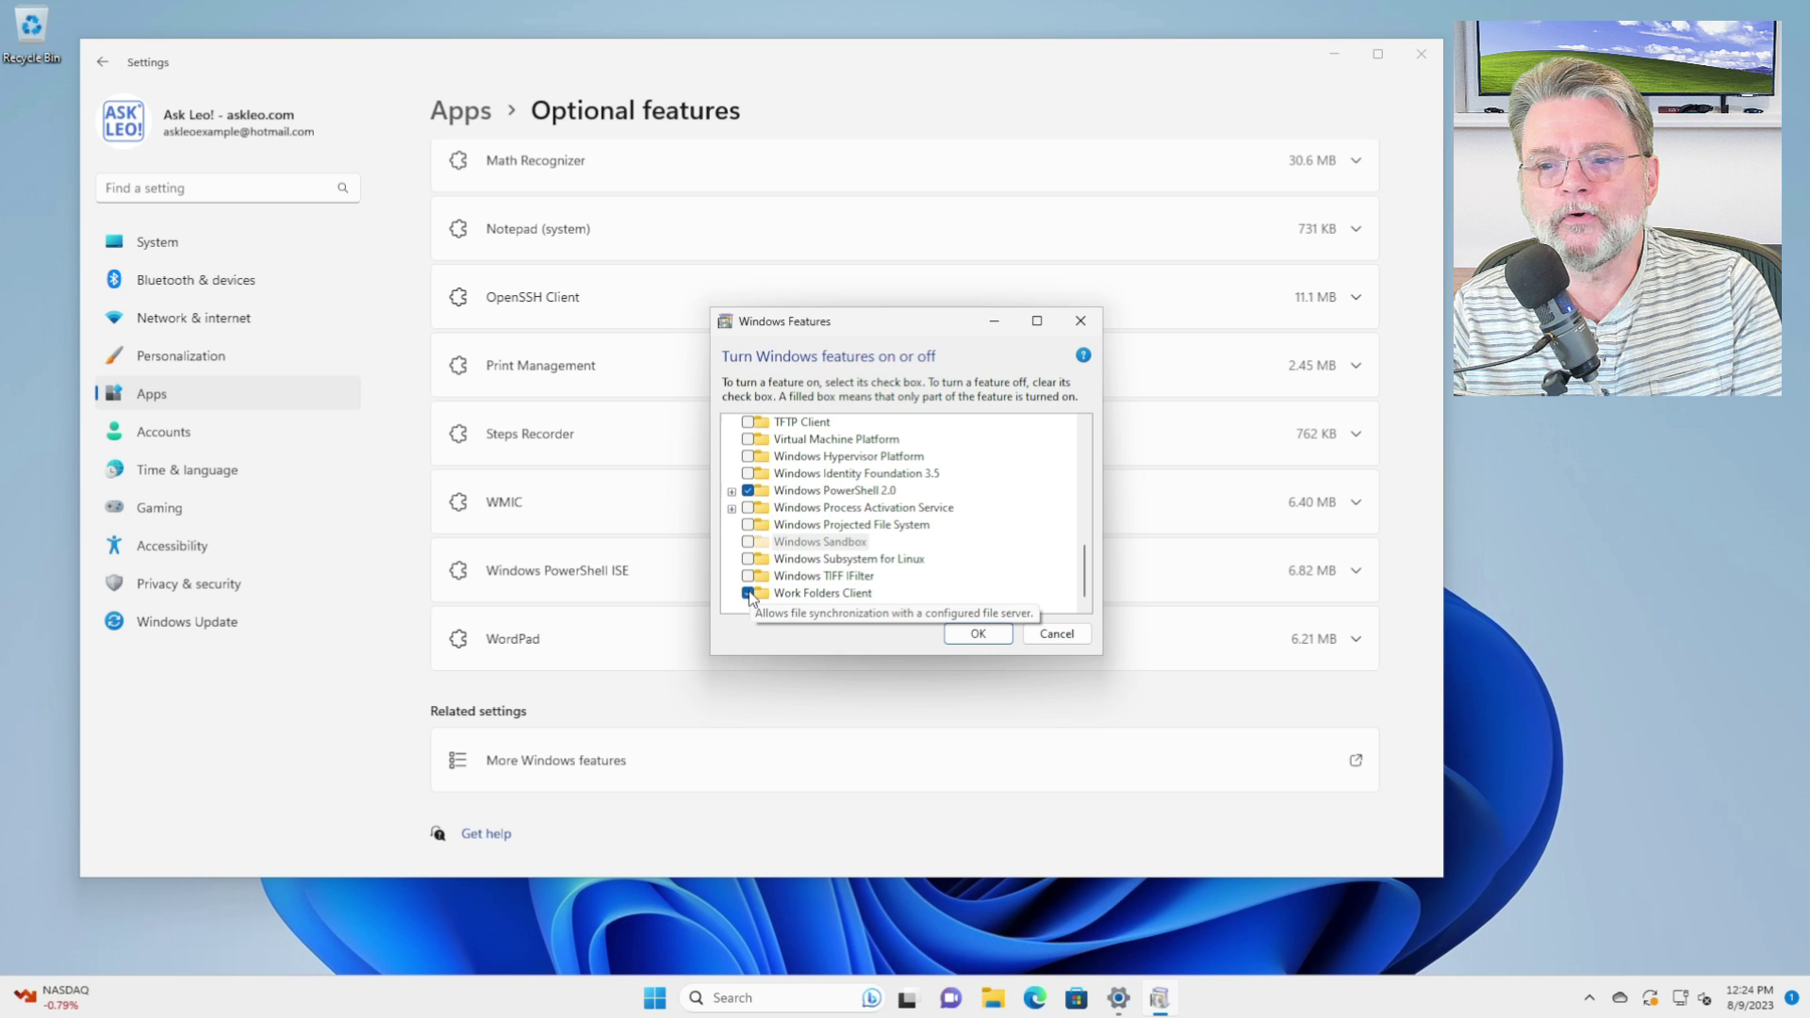
click(749, 593)
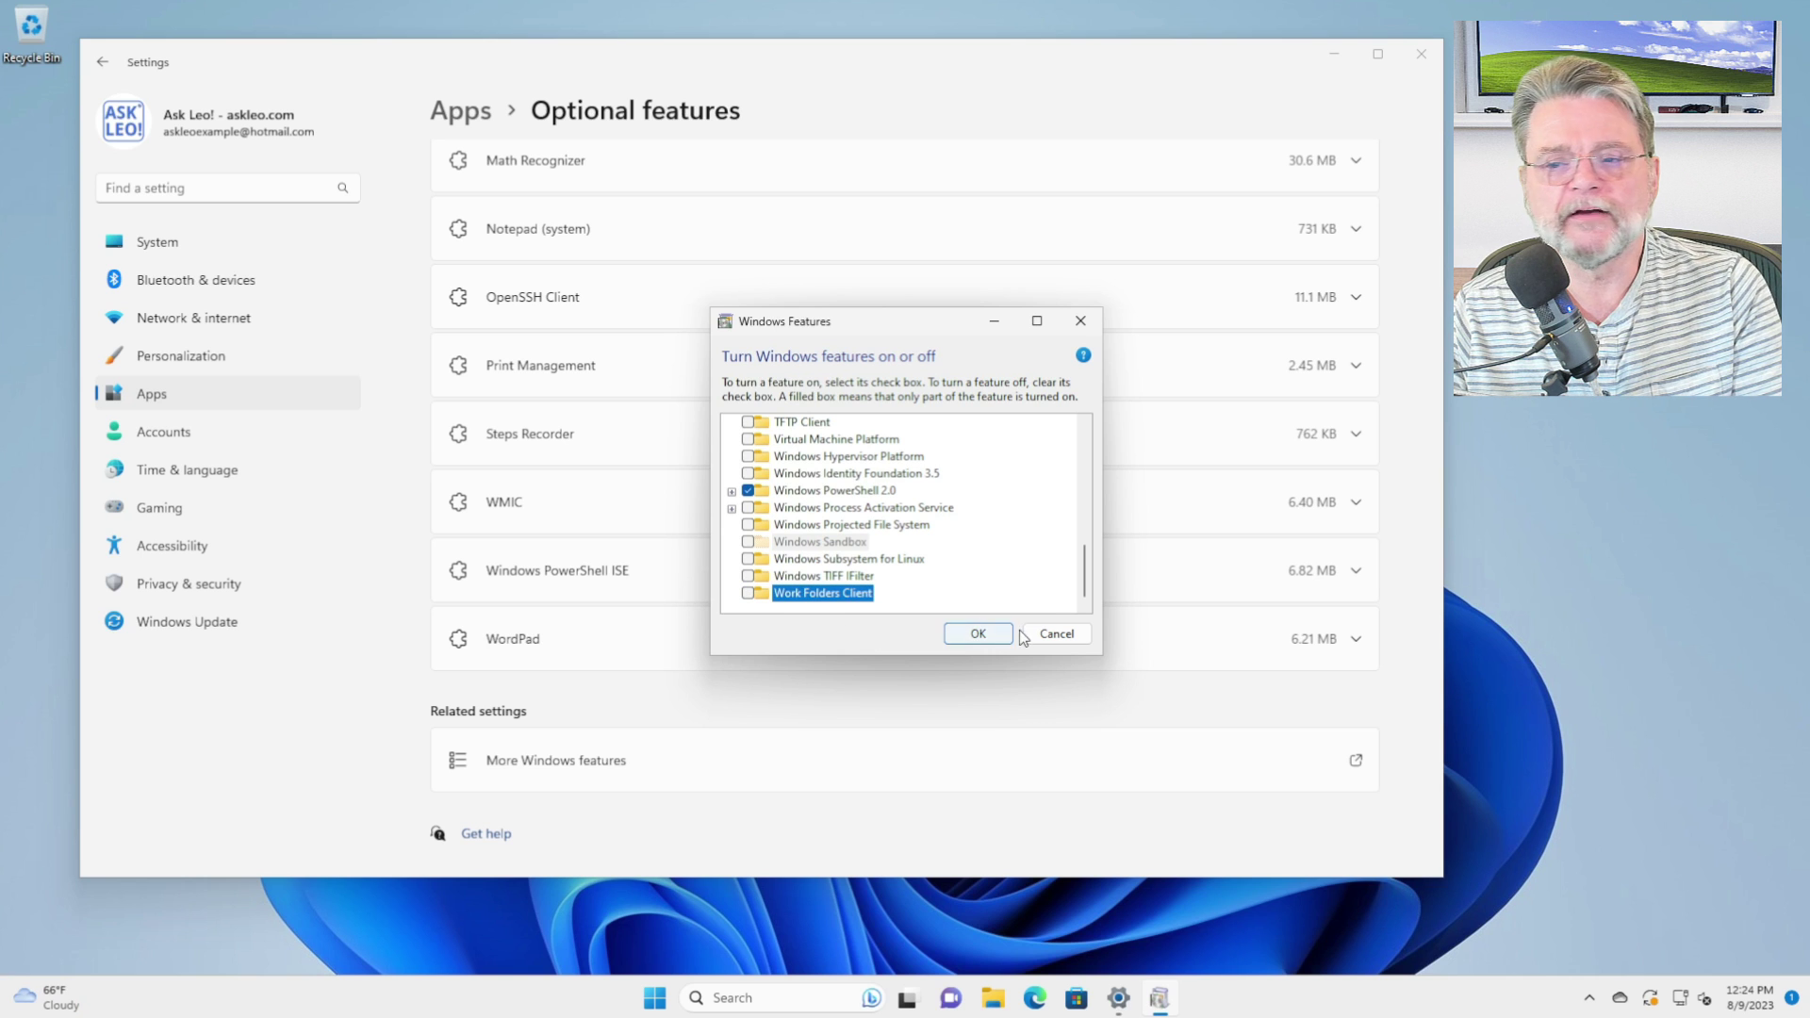
click(979, 634)
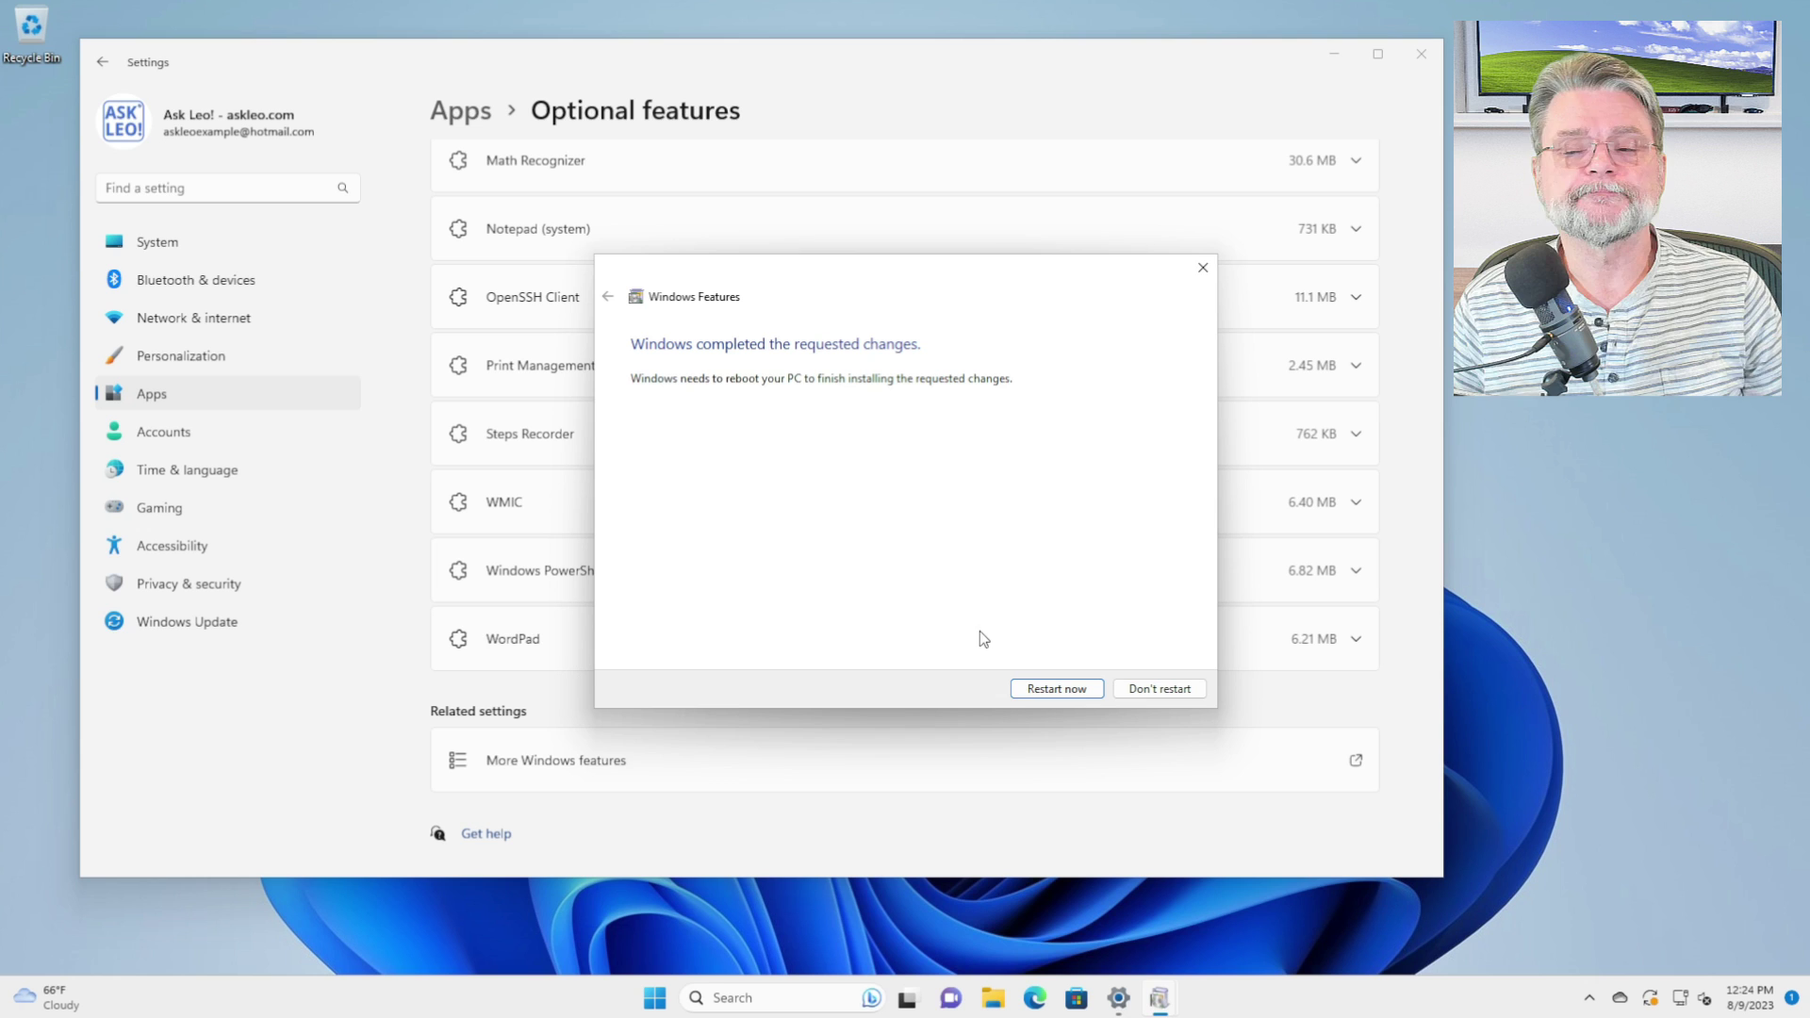
Decline restarting now and close the Settings window with Alt+F4.
click(1158, 689)
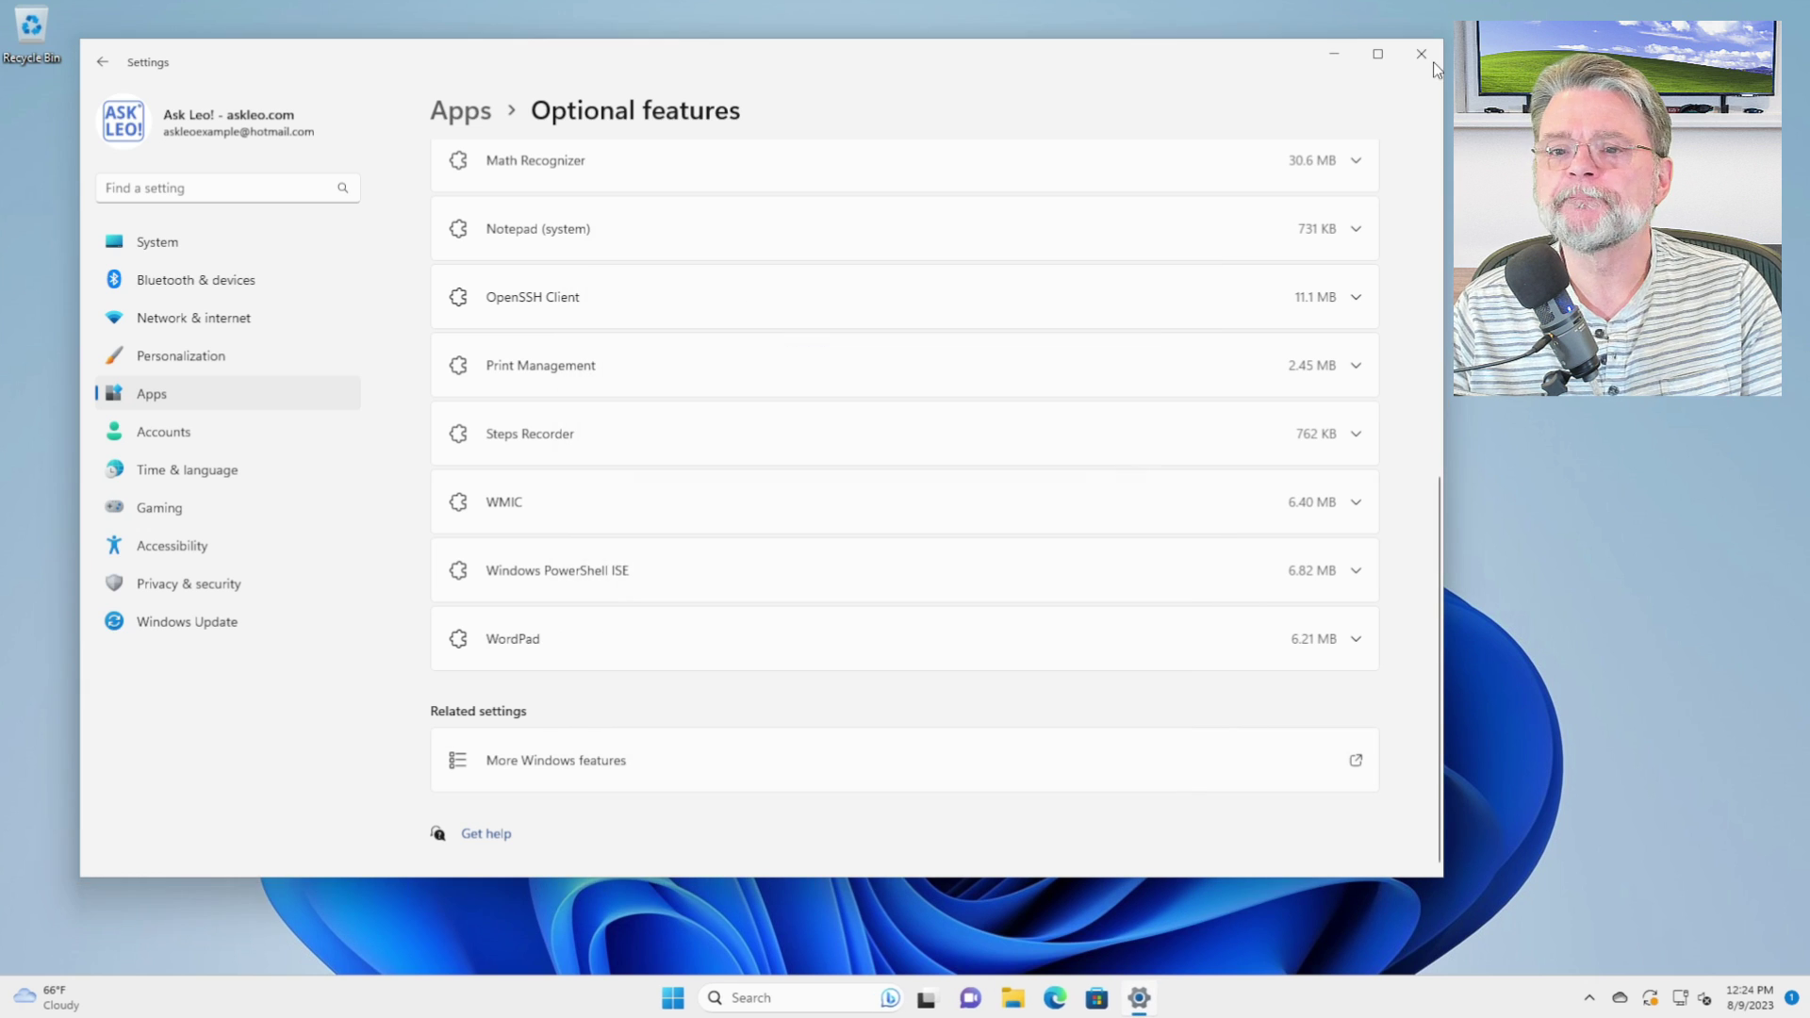
key(alt+F4)
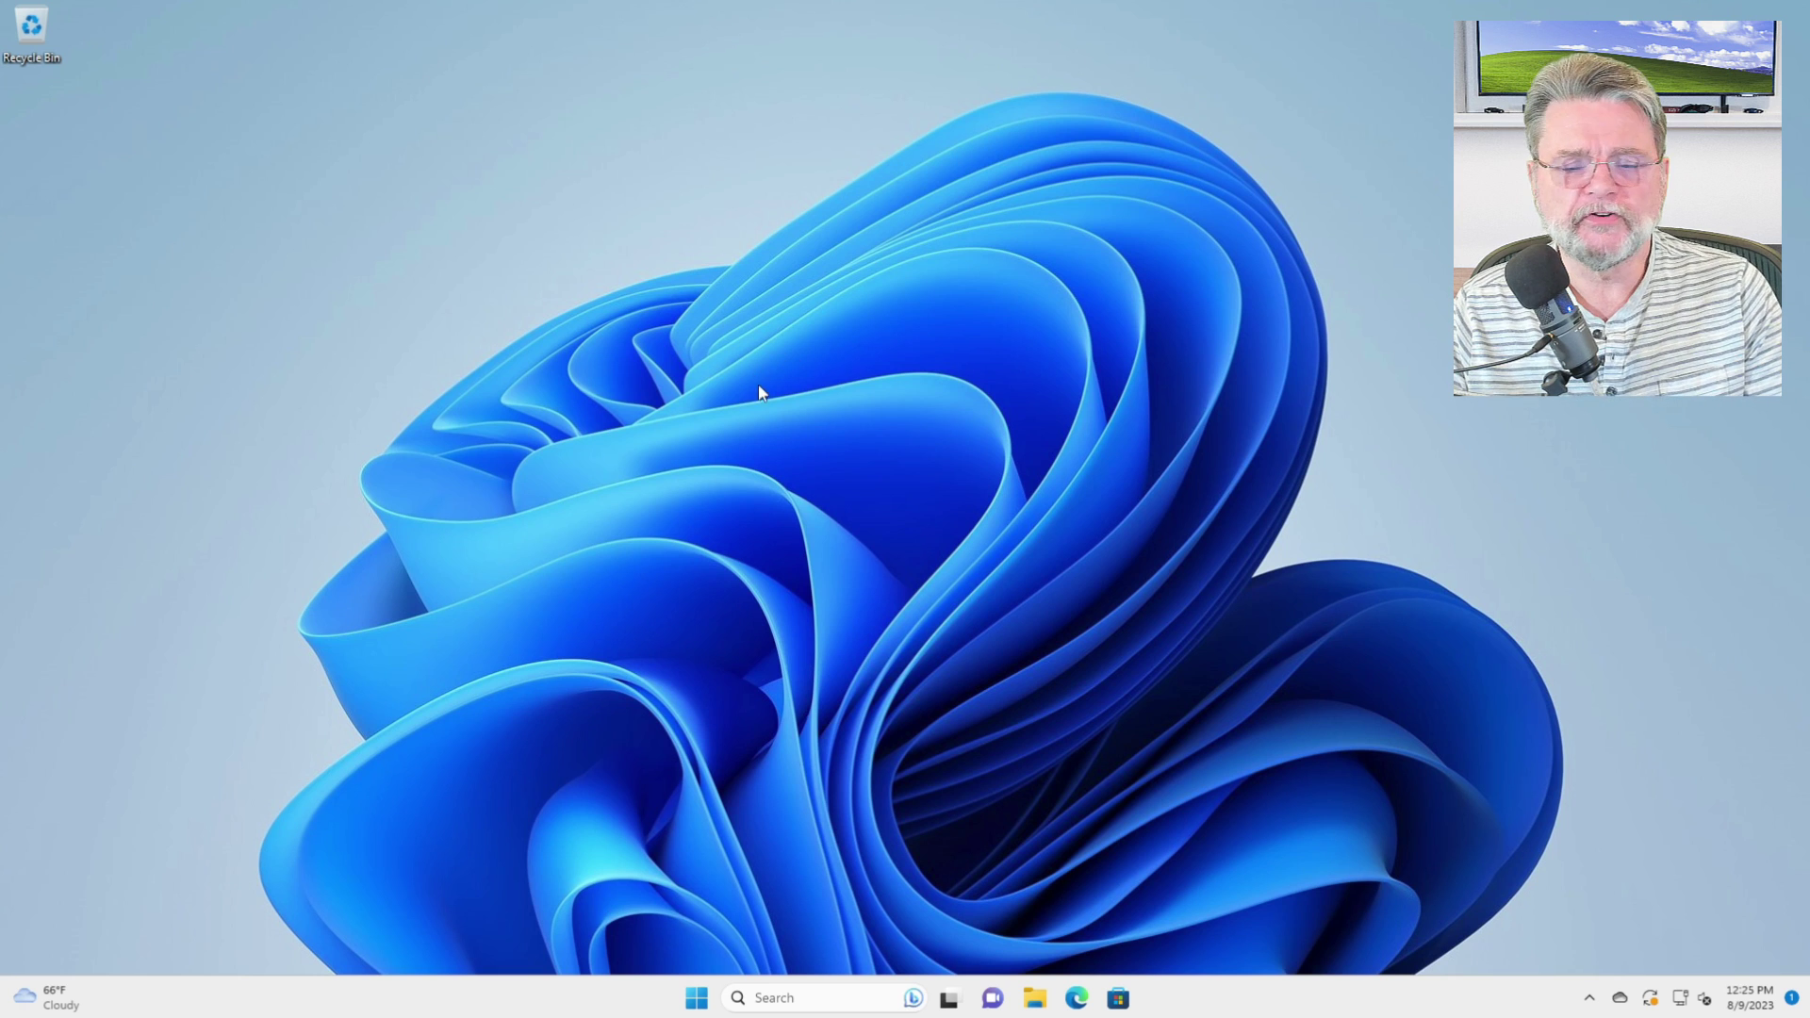
Launch CCleaner from Start and show its Uninstall tool under Tools.
click(702, 997)
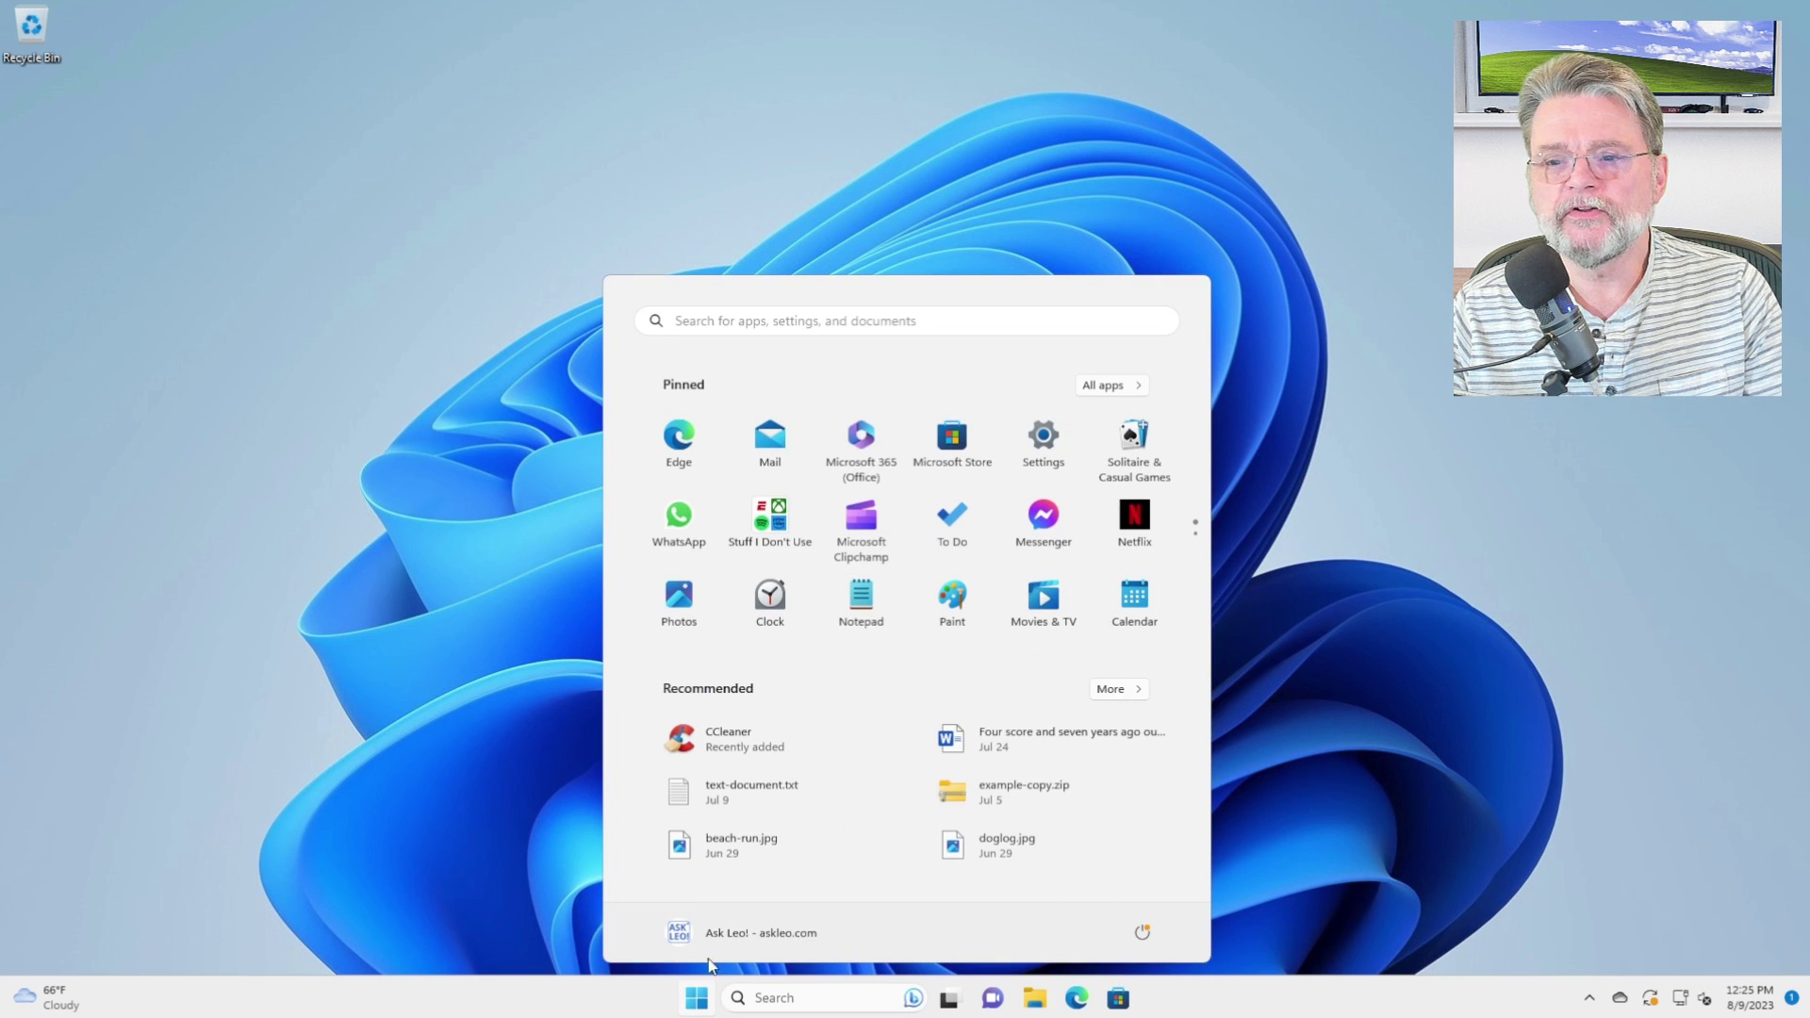
click(1252, 445)
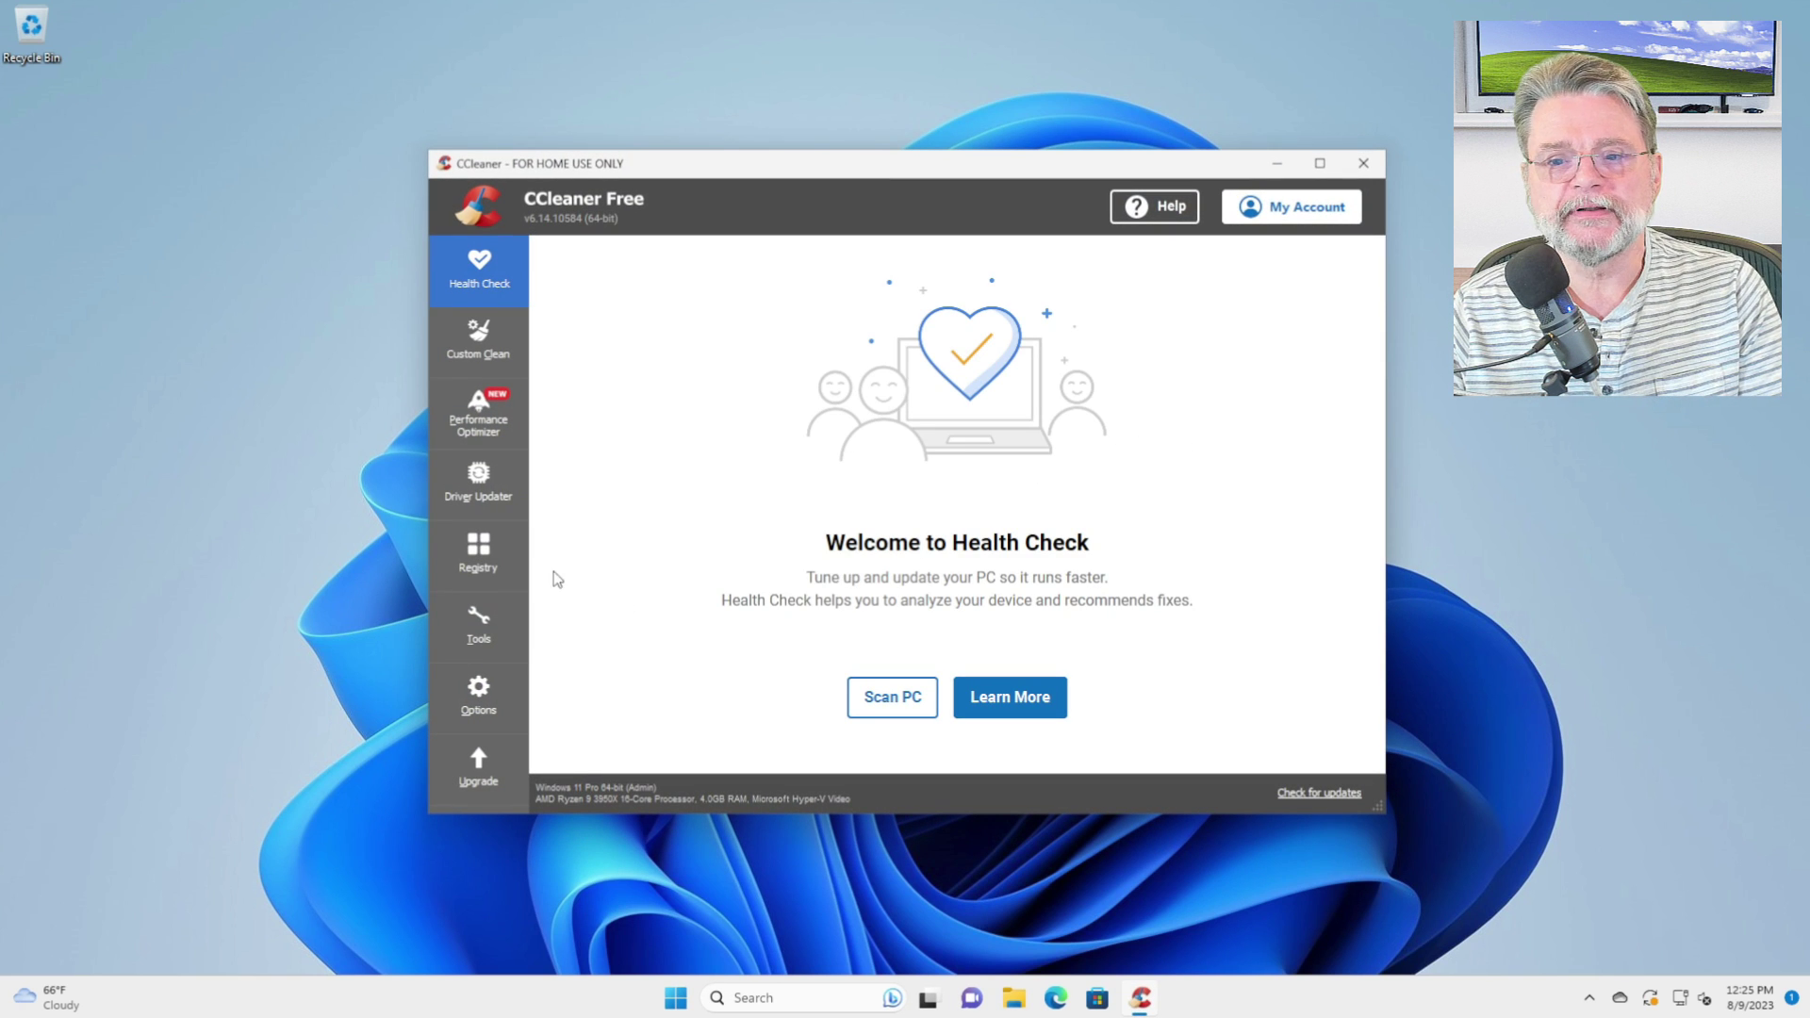
click(495, 636)
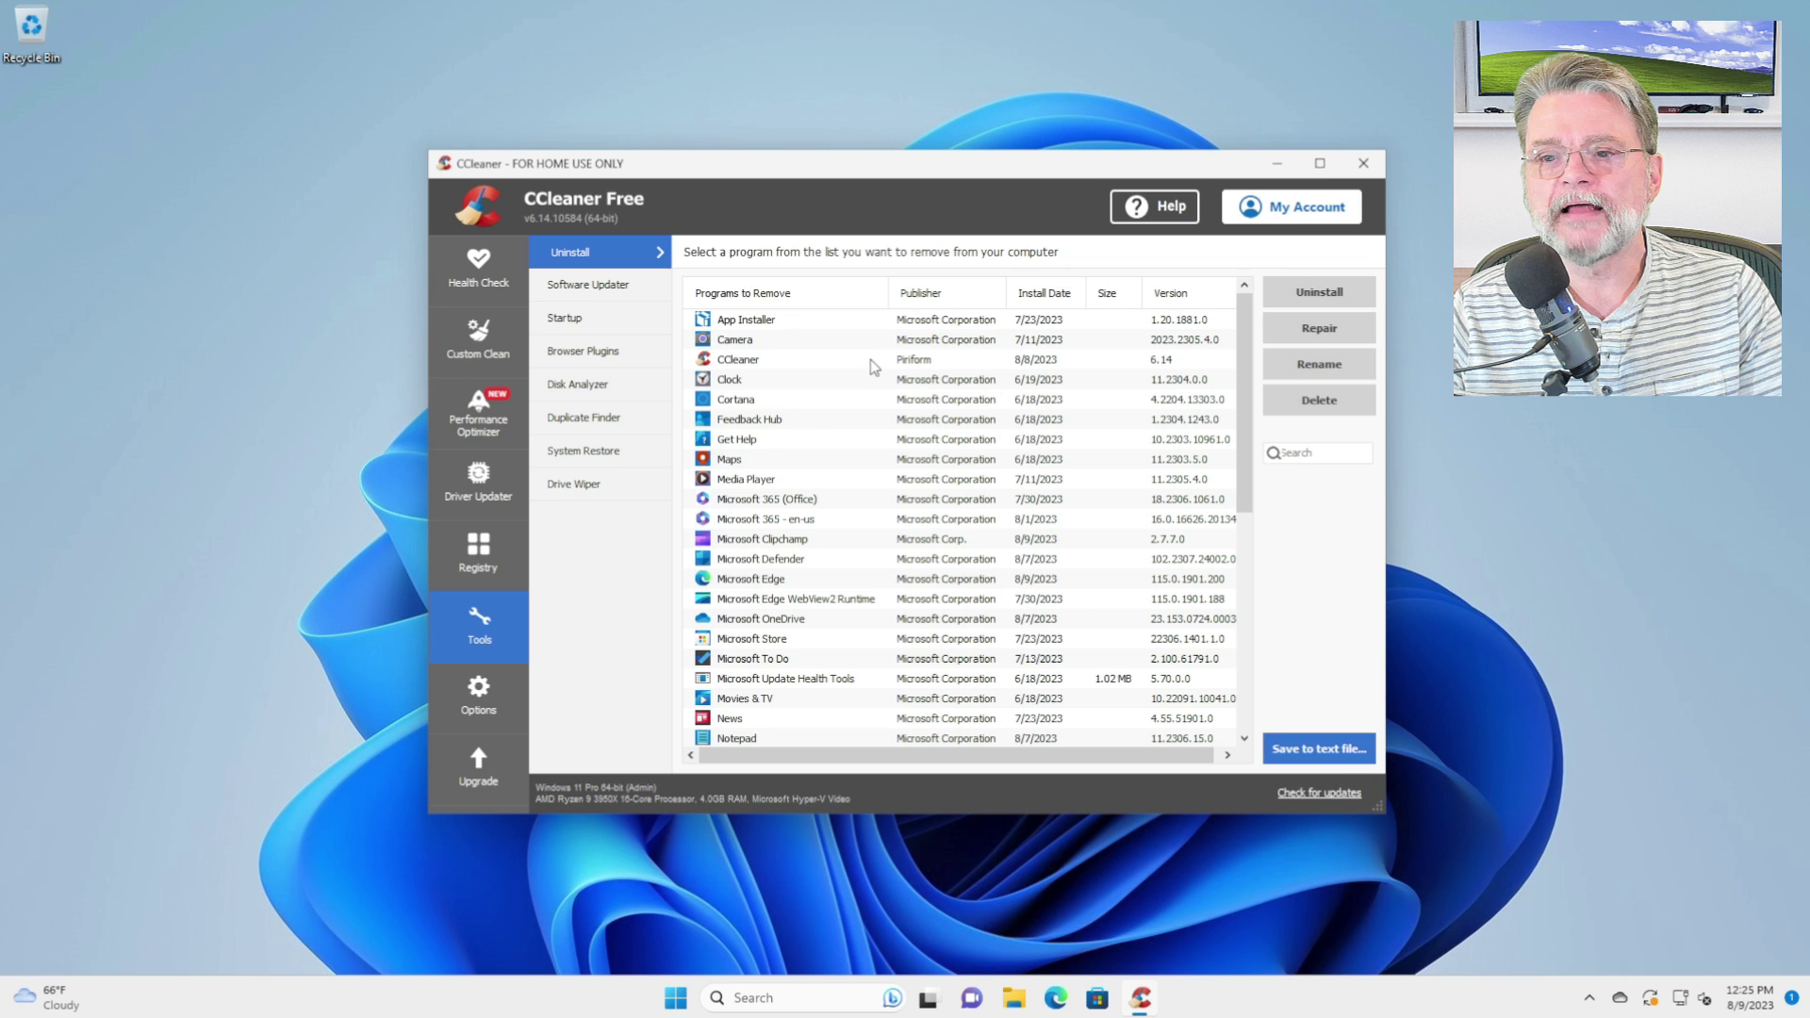
Select Cortana in CCleaner's Programs to Remove list.
click(792, 408)
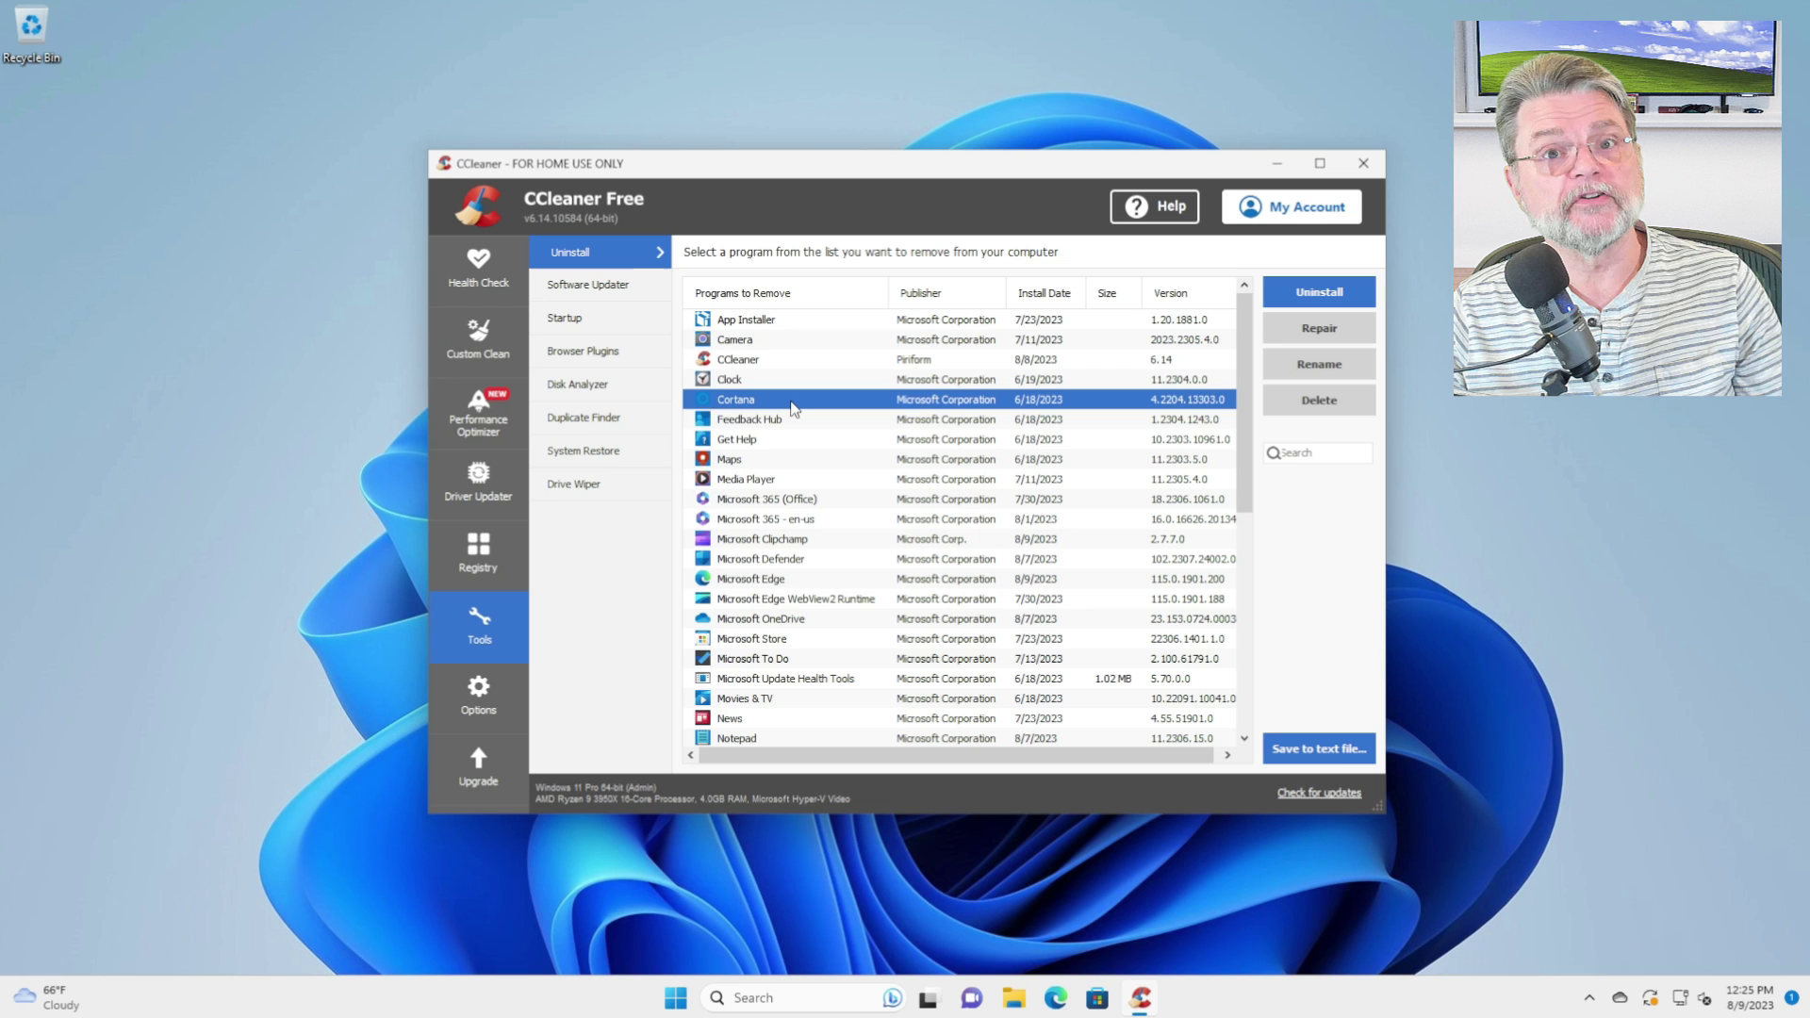
Uninstall Cortana with CCleaner, confirming with OK.
click(1329, 298)
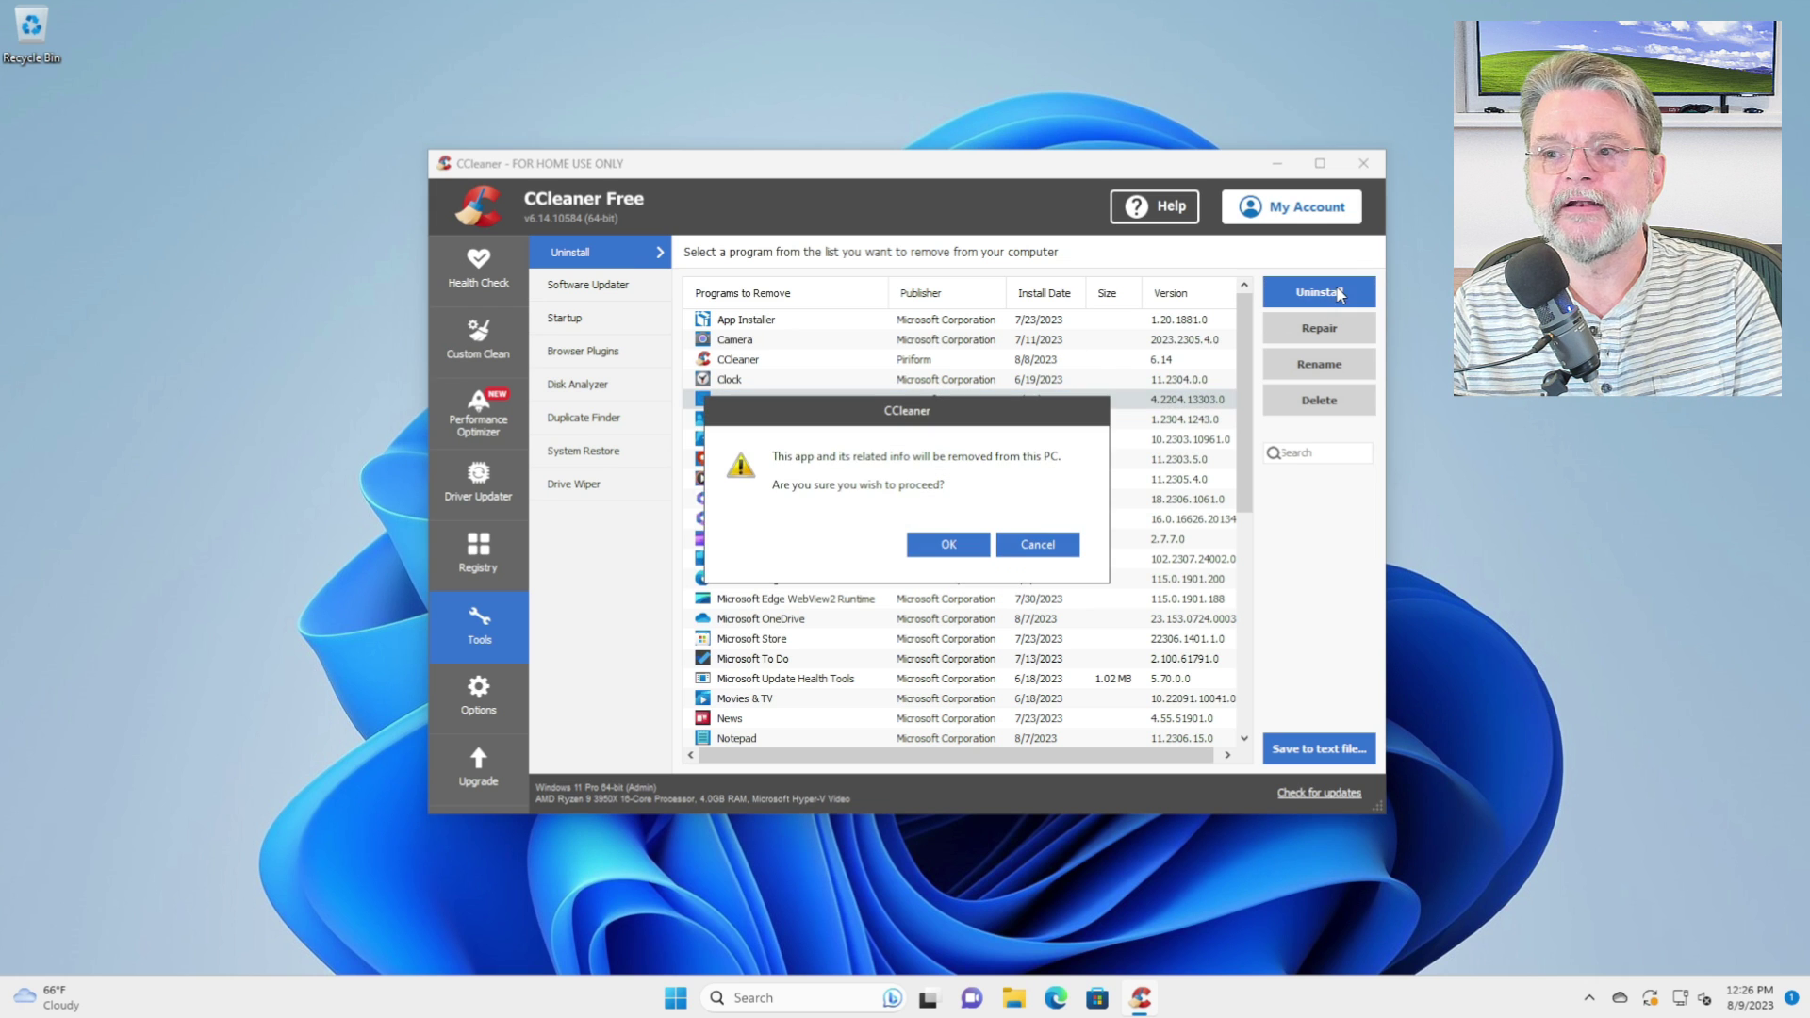
click(945, 547)
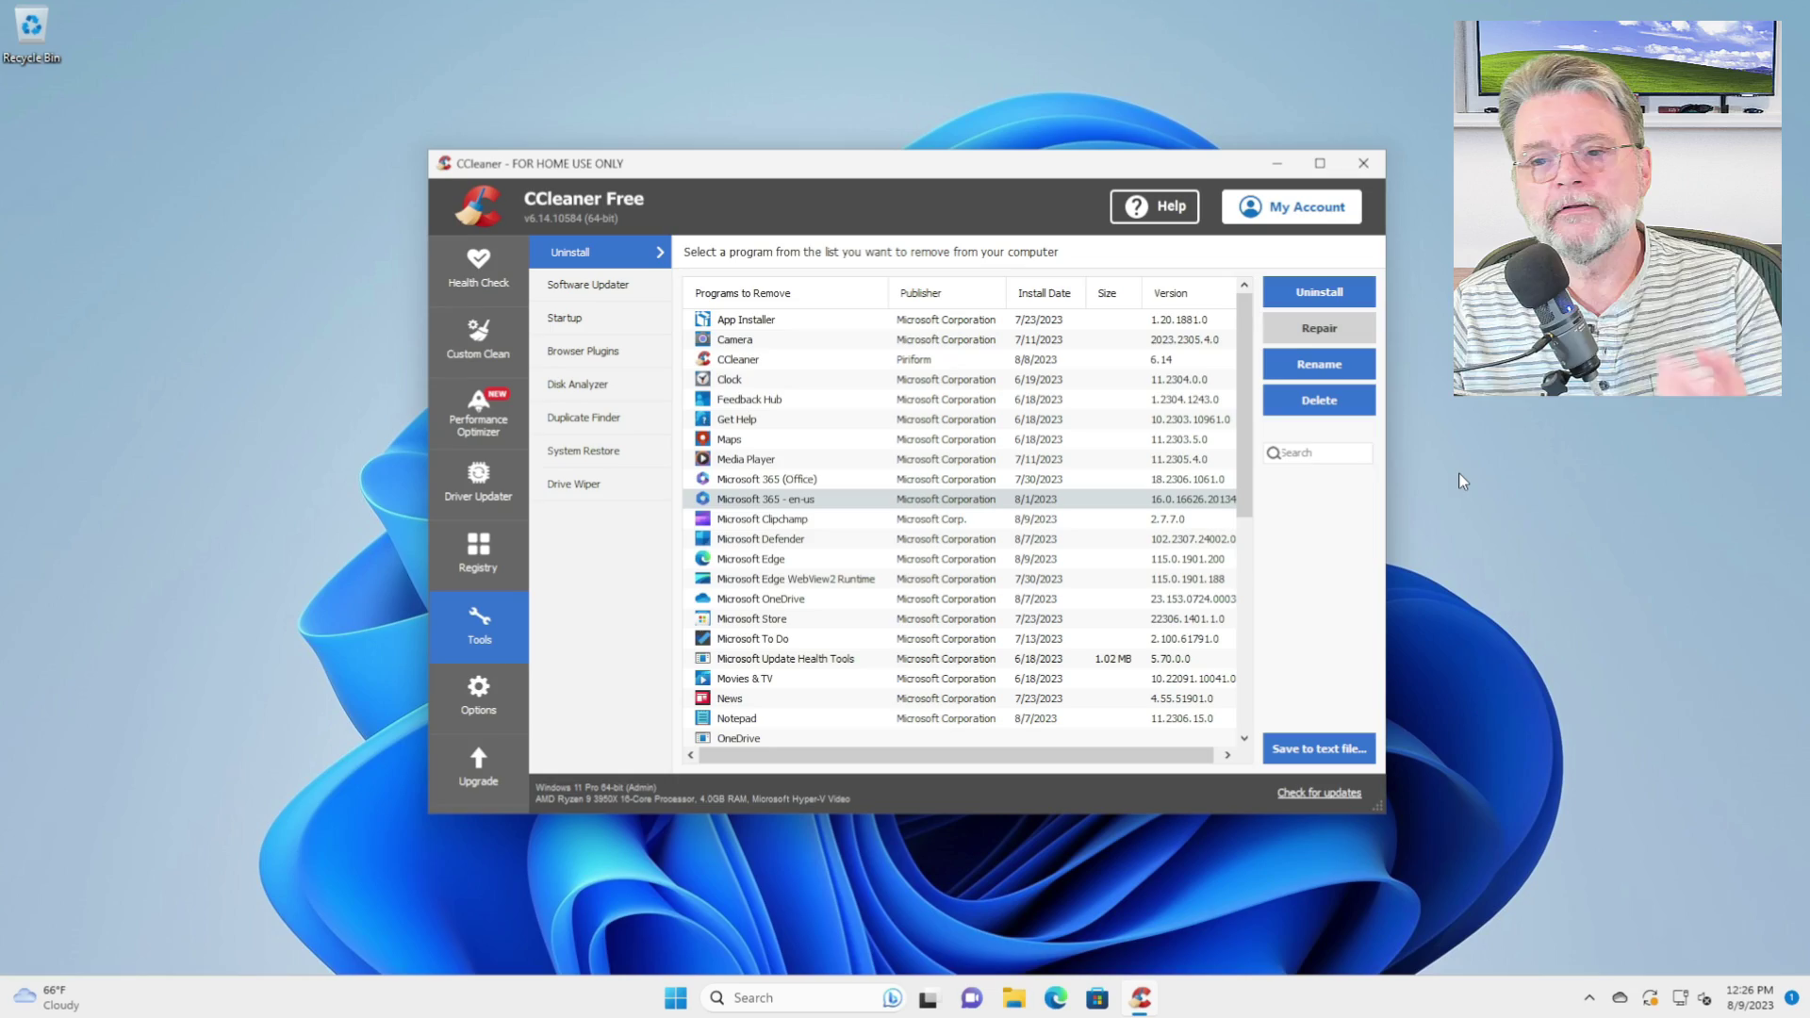